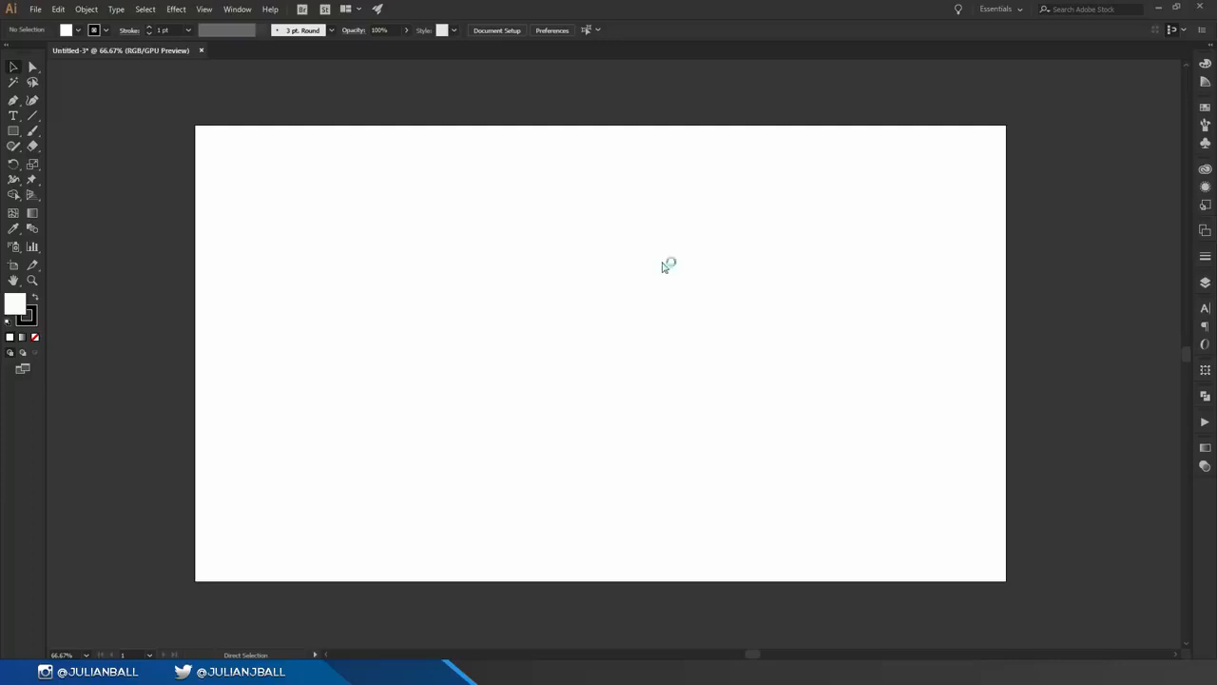
# Open the new-document settings to examine the presets and close them without creating a document.
pyautogui.hotkey('ctrl', 'n')
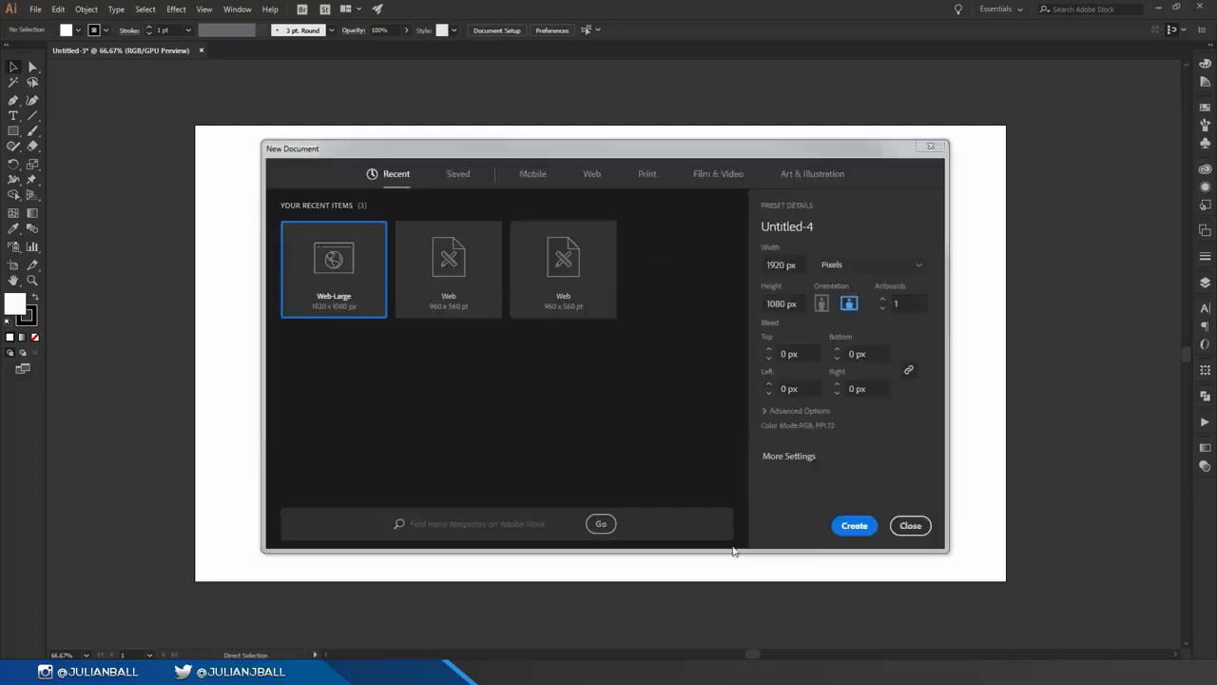
pyautogui.click(910, 526)
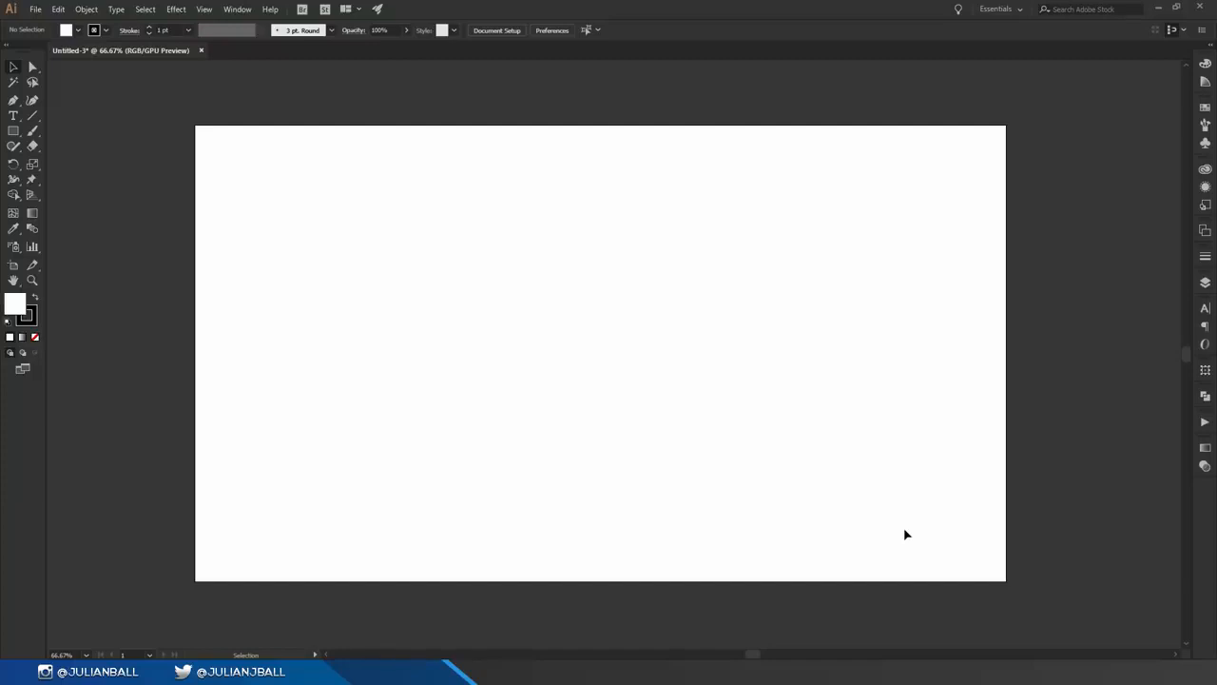
pyautogui.press('space')
pyautogui.moveTo(556, 350)
pyautogui.mouseDown()
pyautogui.moveTo(495, 305)
pyautogui.moveTo(569, 347)
pyautogui.moveTo(634, 255)
pyautogui.moveTo(647, 498)
pyautogui.moveTo(845, 416)
pyautogui.moveTo(577, 327)
pyautogui.moveTo(568, 334)
pyautogui.mouseUp()
pyautogui.press('space')
pyautogui.hotkey('ctrl', '-')
pyautogui.hotkey('ctrl', '-')
pyautogui.hotkey('ctrl', '-')
pyautogui.hotkey('ctrl', '-')
pyautogui.hotkey('ctrl', '=')
pyautogui.hotkey('ctrl', '=')
pyautogui.hotkey('ctrl', '=')
pyautogui.hotkey('ctrl', '=')
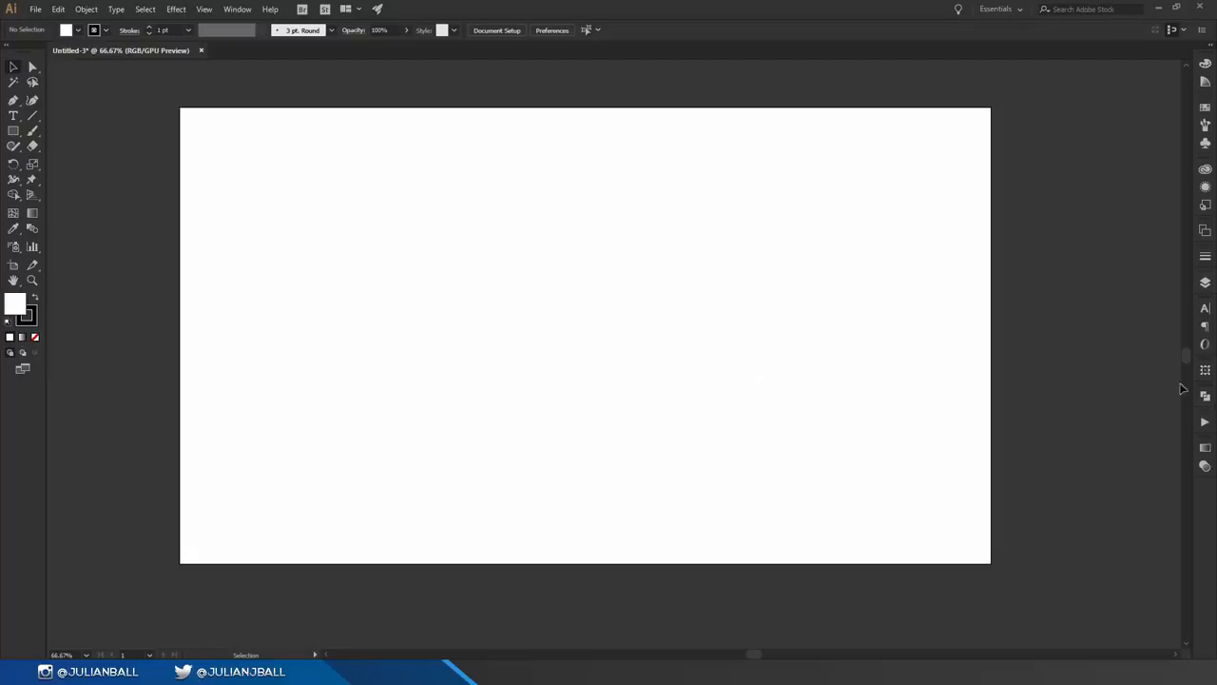
# Open the layer list and examine the visibility and lock controls of Layer 1.
pyautogui.click(1206, 284)
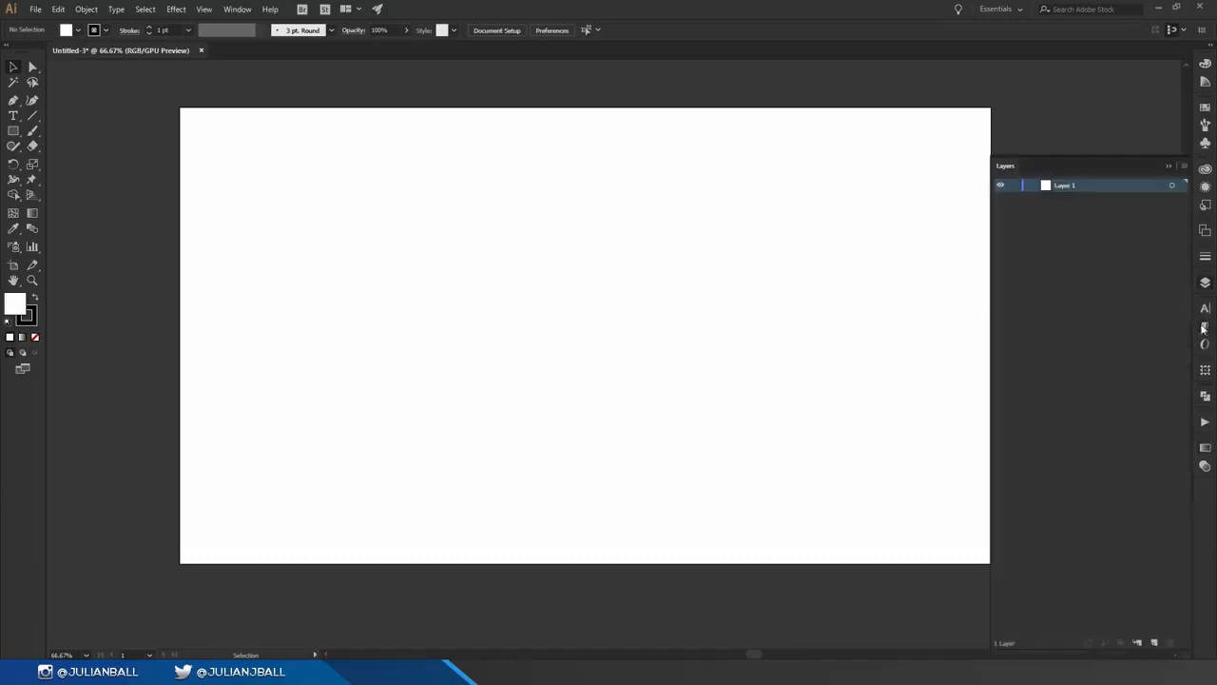
pyautogui.click(1017, 186)
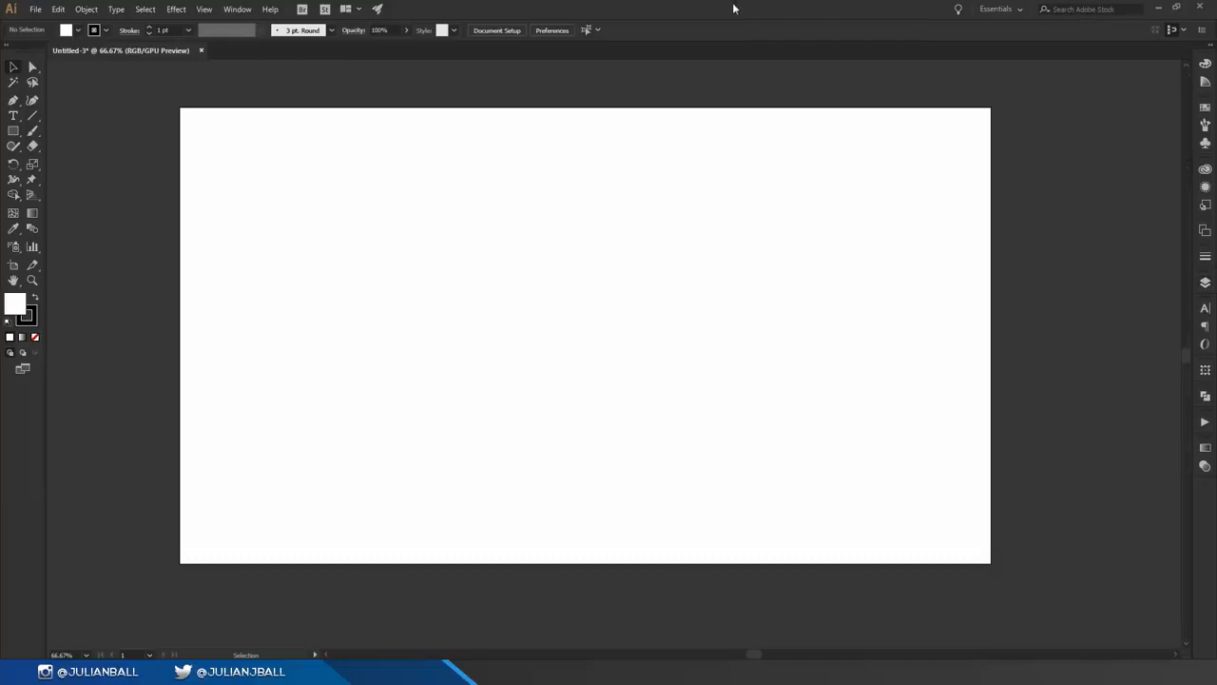
# Draw a rectangle about 748 by 550 px in the upper-left part of the artboard.
pyautogui.press('m')
pyautogui.click(12, 133)
pyautogui.moveTo(303, 167); pyautogui.dragTo(620, 400)
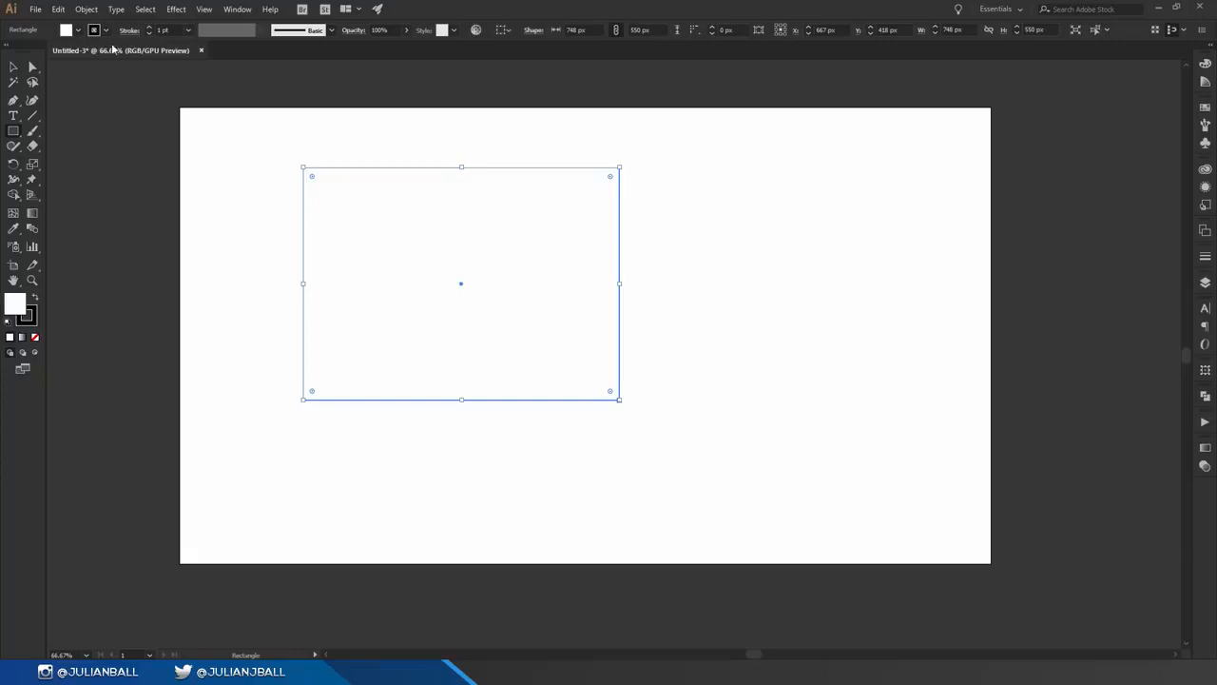
# Give the rectangle a blue fill and a bright green stroke from the swatches.
pyautogui.click(79, 32)
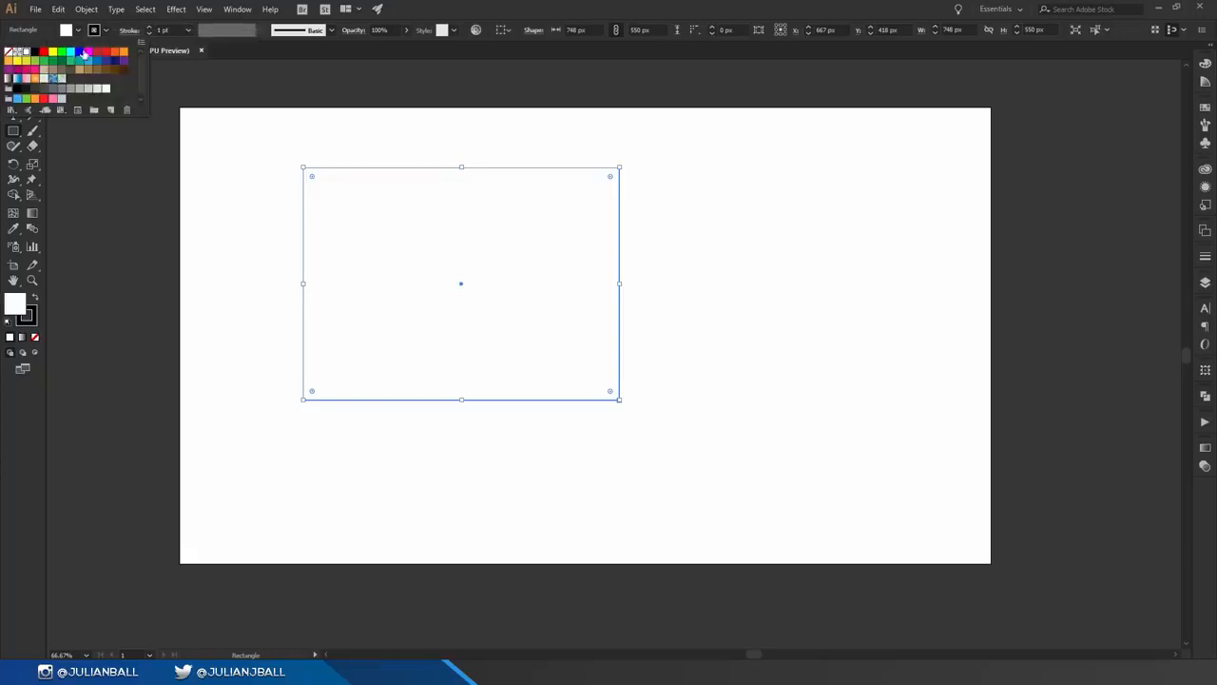
pyautogui.click(84, 53)
pyautogui.click(104, 31)
pyautogui.click(64, 56)
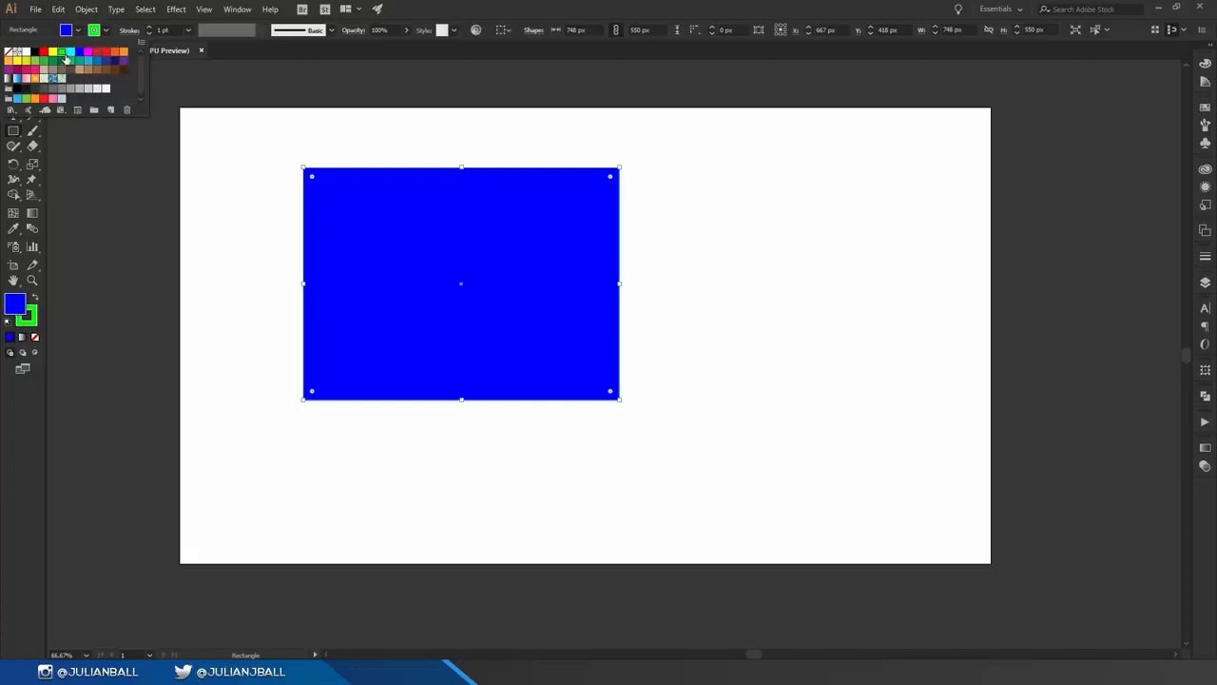
pyautogui.click(480, 9)
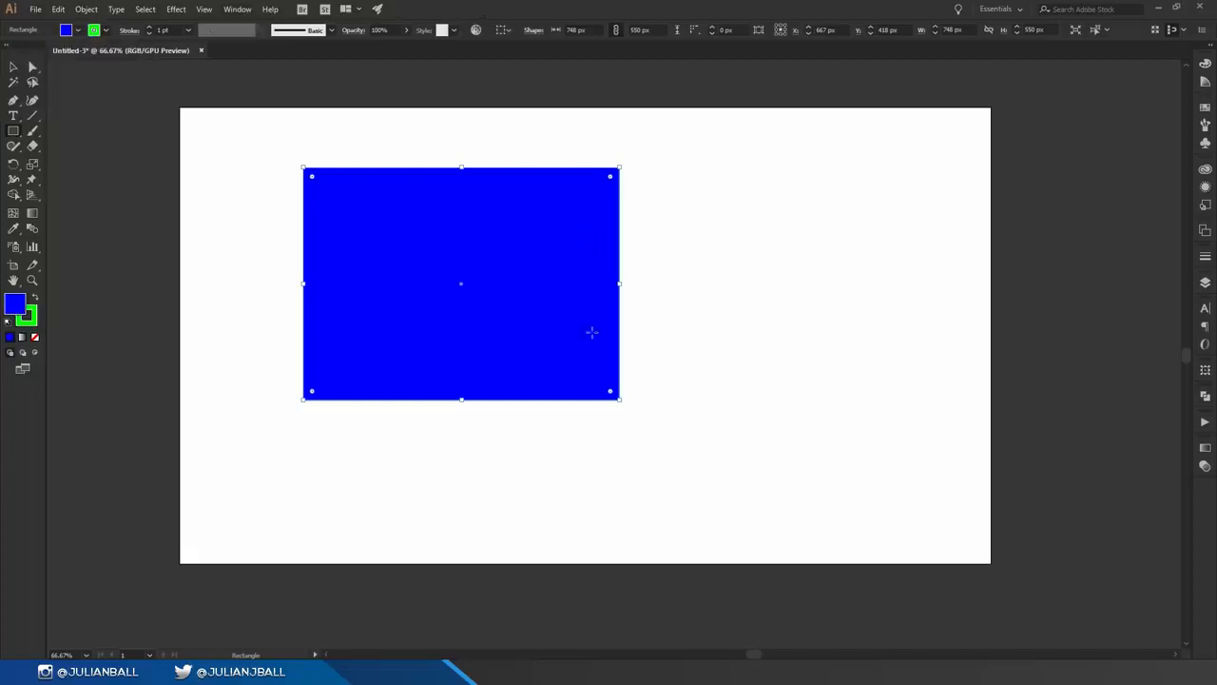
# Try resizing the rectangle by its side and corner handles, shrinking it to about 367 by 270 px, and delete it.
pyautogui.press('v')
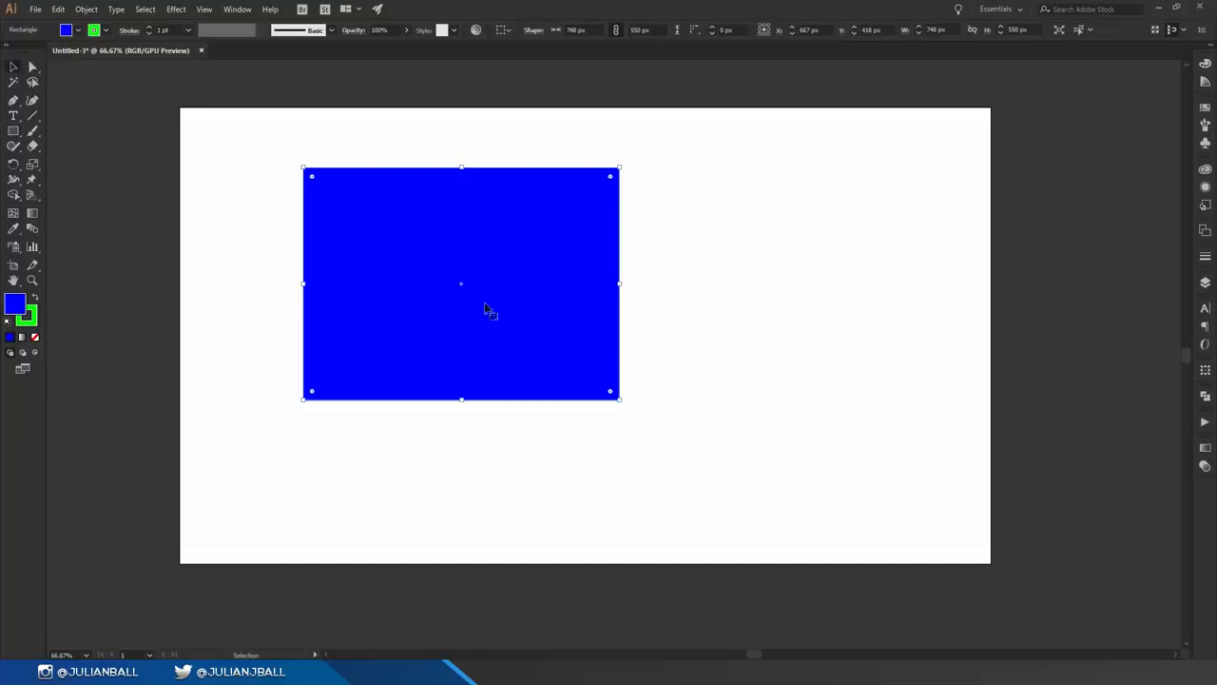
pyautogui.moveTo(620, 169)
pyautogui.mouseDown()
pyautogui.moveTo(397, 291)
pyautogui.moveTo(720, 291)
pyautogui.moveTo(562, 237)
pyautogui.moveTo(620, 168)
pyautogui.mouseUp()
pyautogui.moveTo(620, 167); pyautogui.dragTo(587, 289)
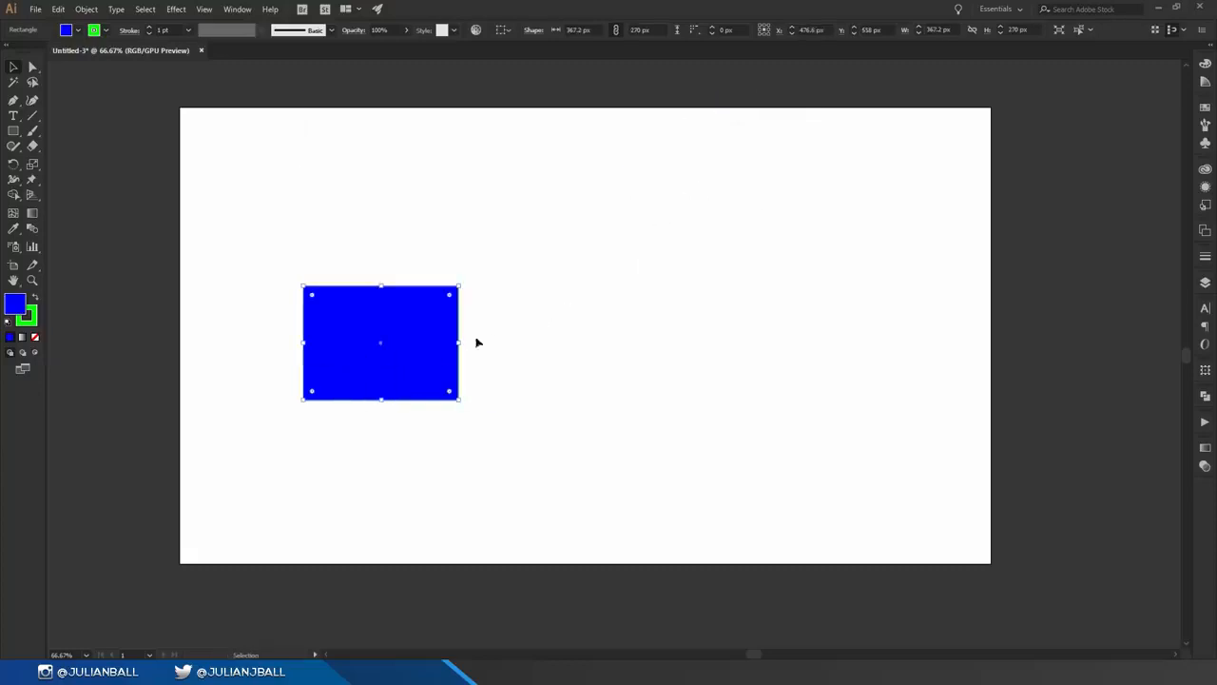
pyautogui.moveTo(457, 346); pyautogui.dragTo(504, 356)
pyautogui.moveTo(457, 286); pyautogui.dragTo(467, 327)
pyautogui.press('Delete')
# Draw a shape with the Star tool, varying its number of points and ending with a triangle about 997 by 885 px.
pyautogui.press('m')
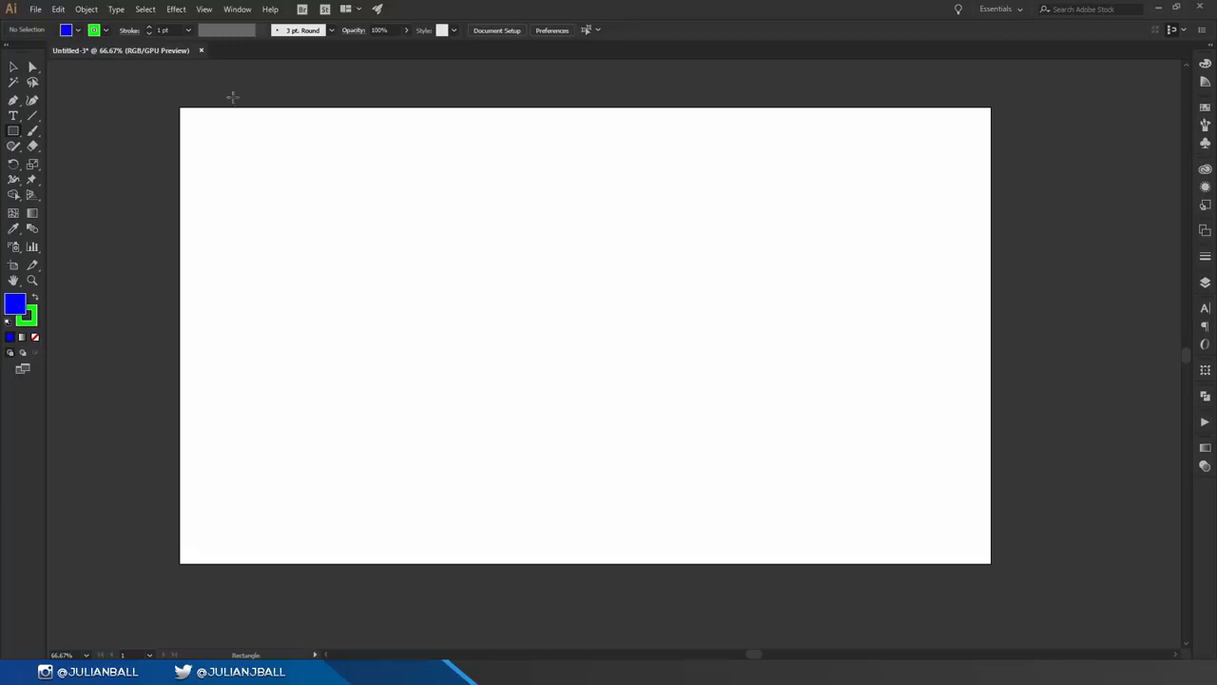
pyautogui.click(14, 134)
pyautogui.moveTo(15, 135); pyautogui.dragTo(90, 192)
pyautogui.moveTo(465, 399); pyautogui.dragTo(681, 511)
pyautogui.press('Up')
pyautogui.press('Up')
pyautogui.press('Up')
pyautogui.press('Up')
pyautogui.press('Up')
pyautogui.press('Down')
pyautogui.press('Down')
pyautogui.press('Down')
pyautogui.press('Down')
pyautogui.press('Down')
pyautogui.press('Up')
pyautogui.press('Up')
pyautogui.press('Up')
pyautogui.press('Up')
pyautogui.press('Down')
pyautogui.press('Down')
pyautogui.press('Down')
pyautogui.press('Down')
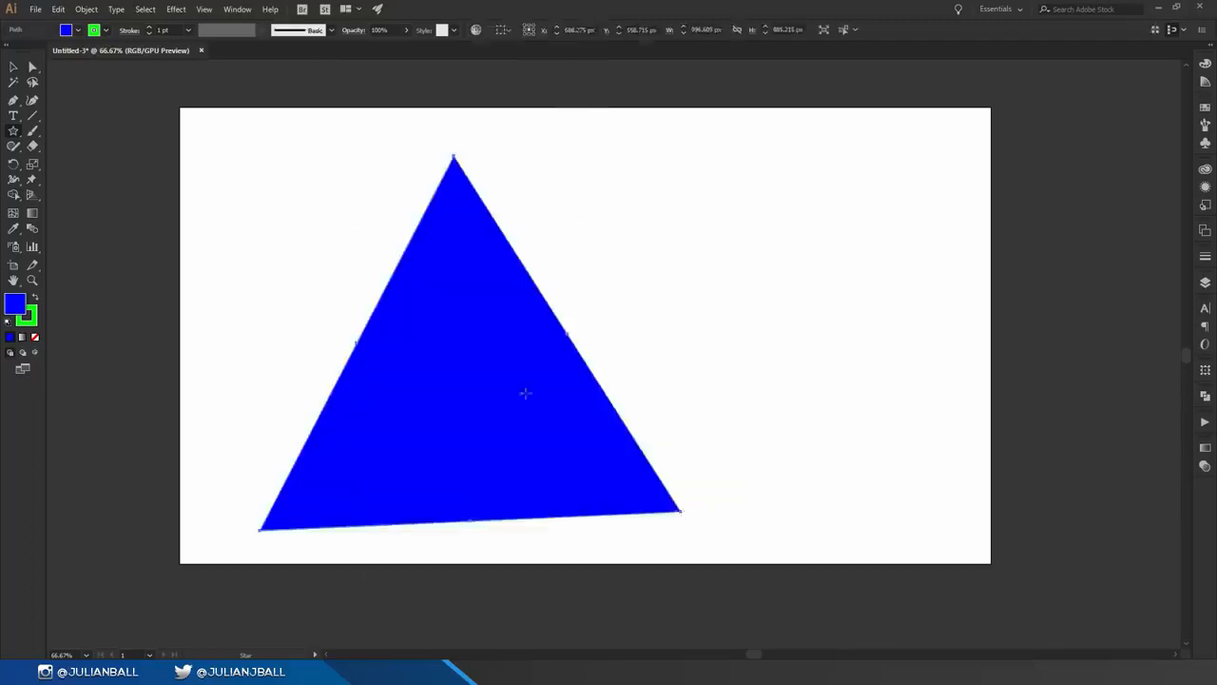
# Move the whole triangle to about X 848 px, Y 540 px with the Selection tool.
pyautogui.click(15, 66)
pyautogui.click(798, 311)
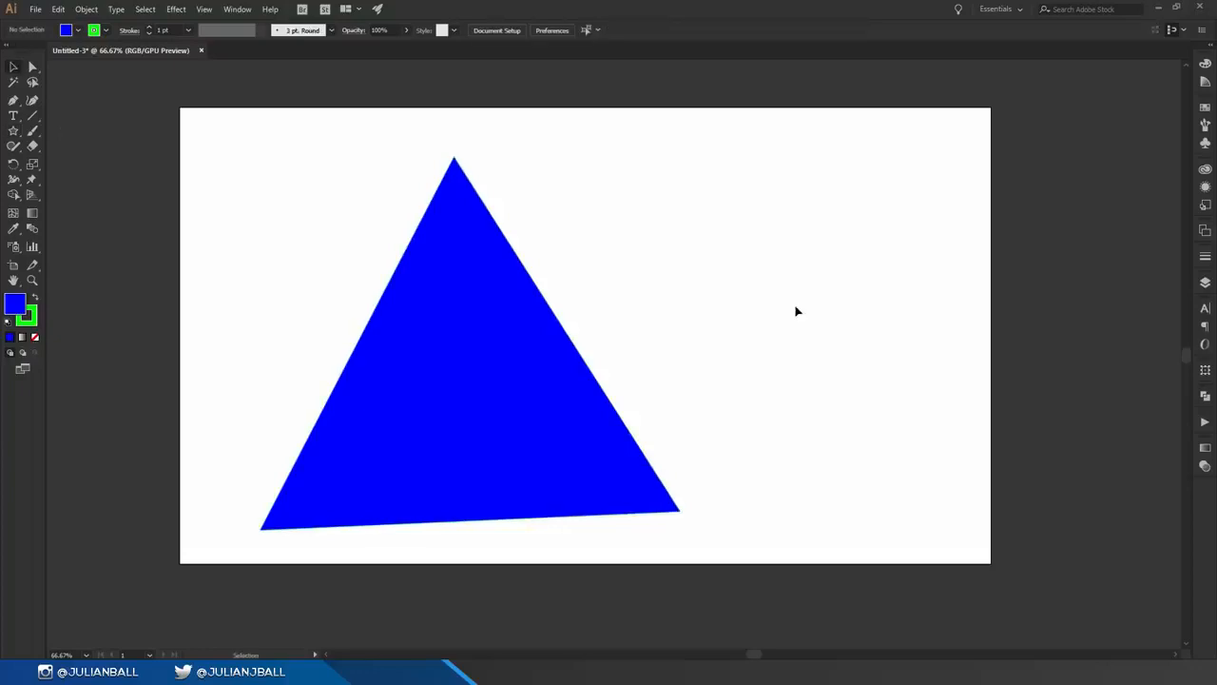
pyautogui.moveTo(480, 339); pyautogui.dragTo(570, 338)
pyautogui.moveTo(497, 357); pyautogui.dragTo(475, 348)
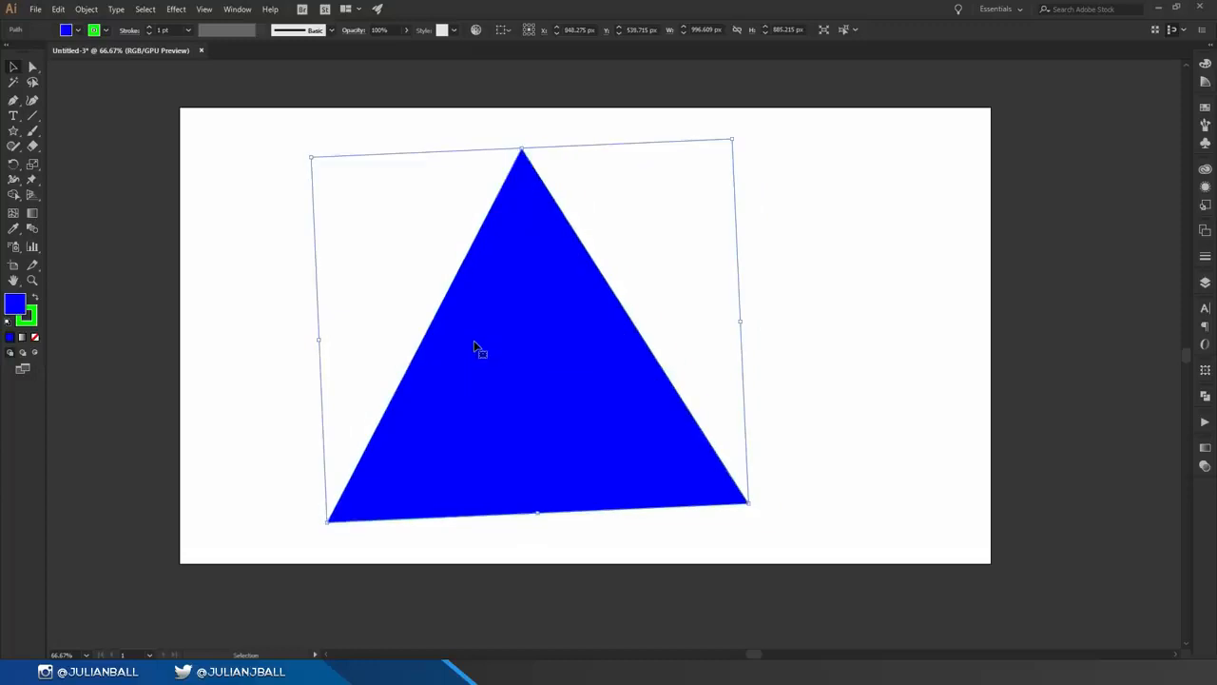
# Reshape the triangle into an irregular arrow-like polygon by repositioning its individual anchor points with Direct Selection.
pyautogui.press('a')
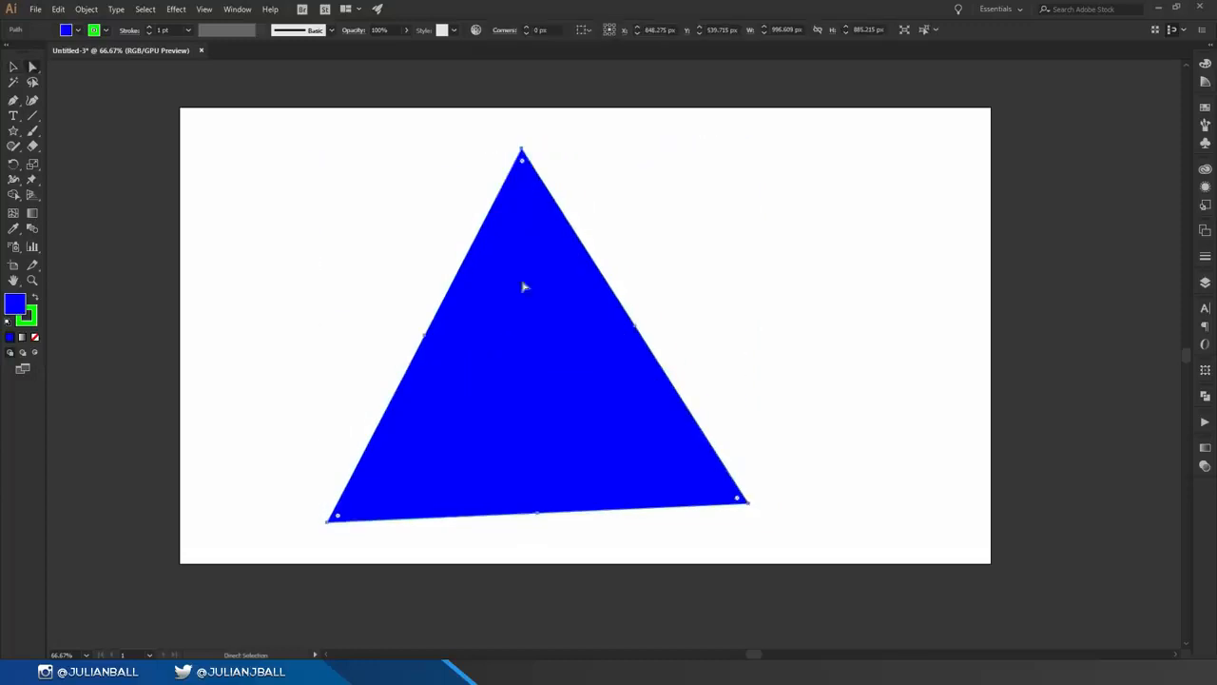
pyautogui.click(523, 153)
pyautogui.moveTo(523, 153); pyautogui.dragTo(319, 186)
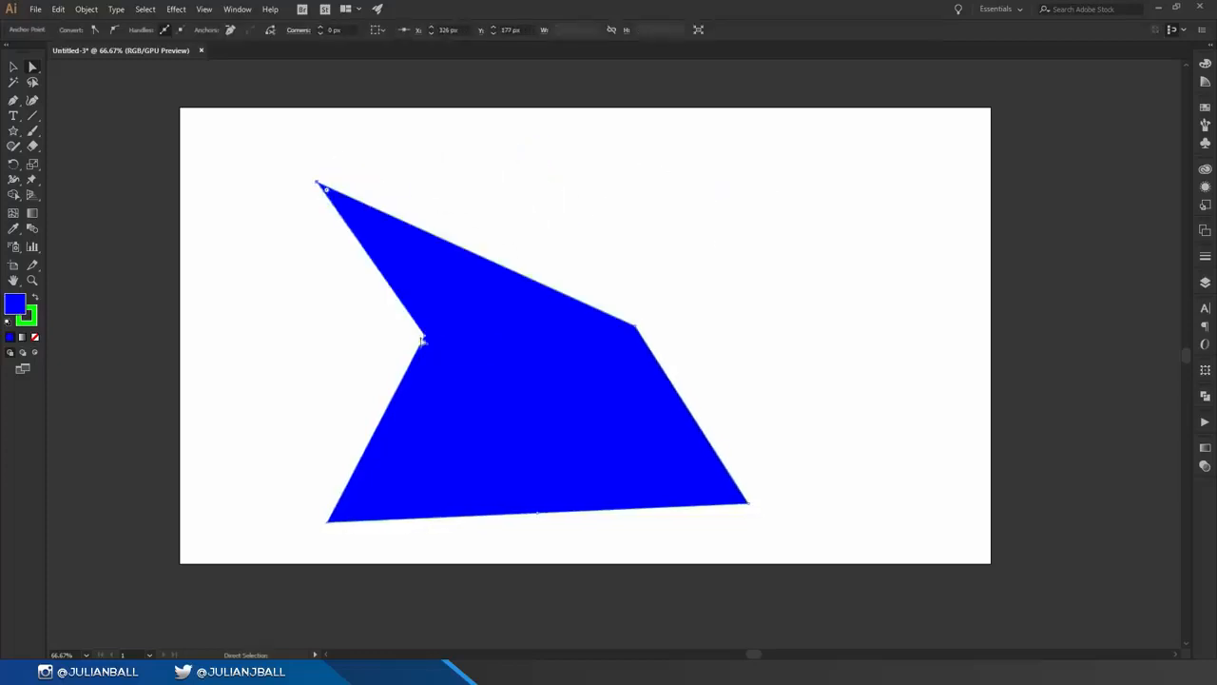
pyautogui.moveTo(425, 338); pyautogui.dragTo(439, 412)
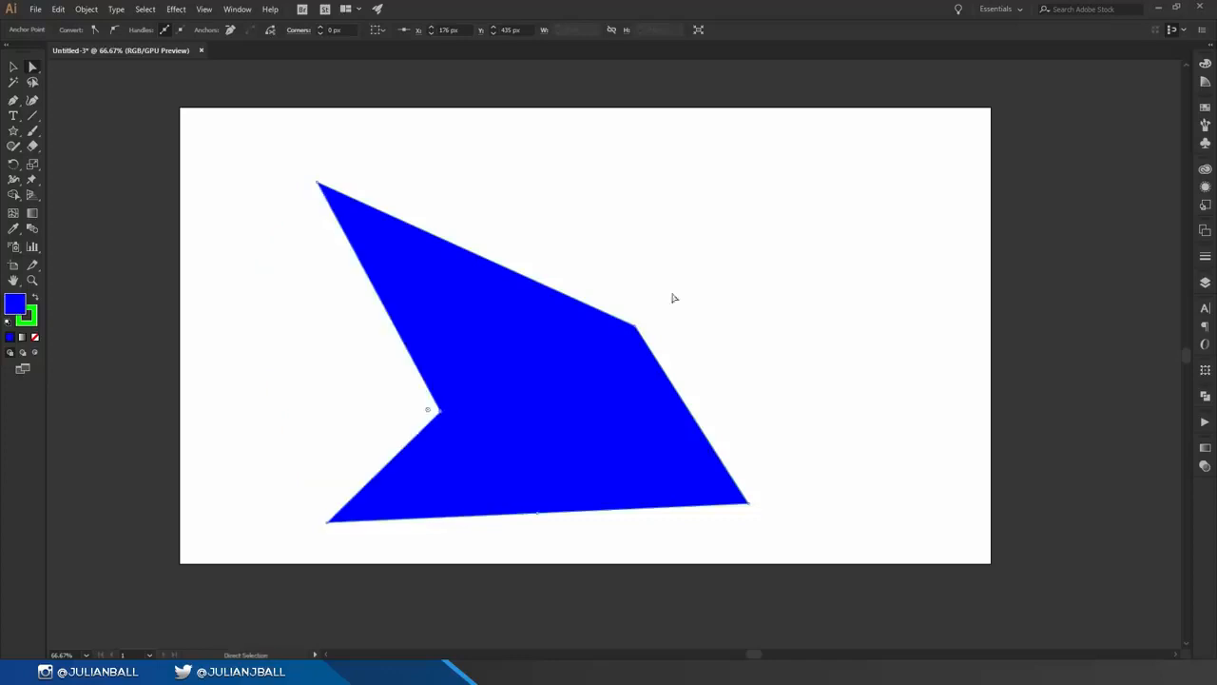
pyautogui.moveTo(636, 328); pyautogui.dragTo(572, 260)
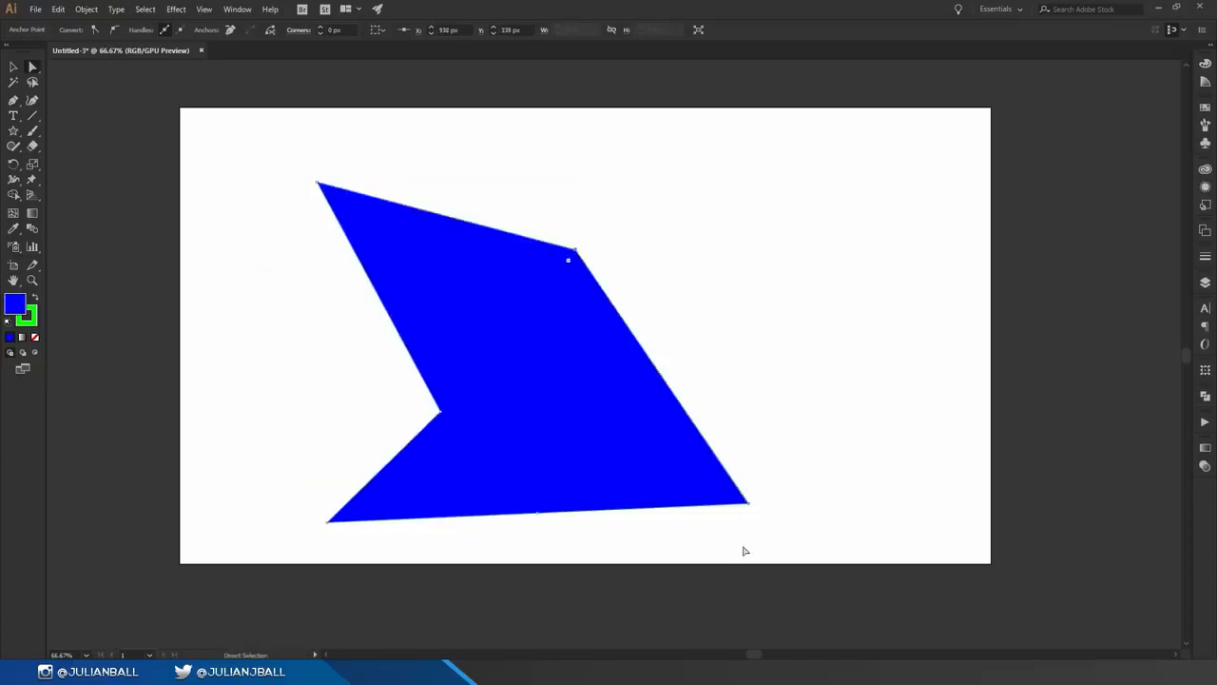
pyautogui.moveTo(749, 506); pyautogui.dragTo(825, 321)
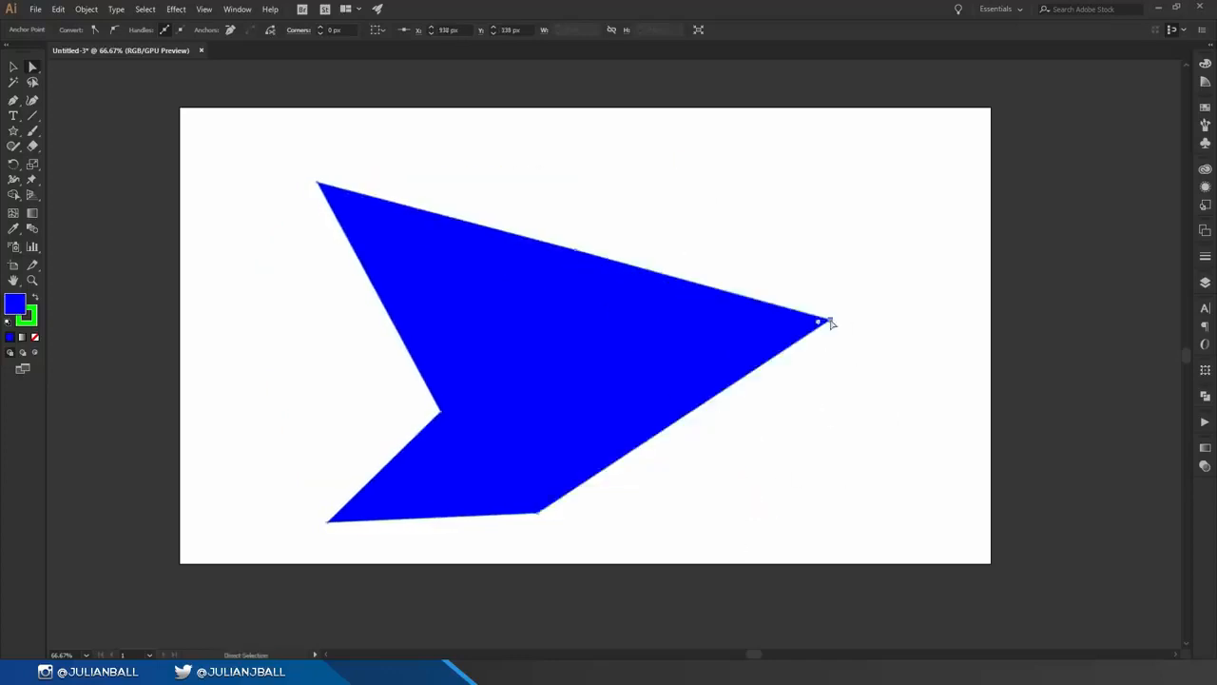
pyautogui.moveTo(539, 521); pyautogui.dragTo(614, 371)
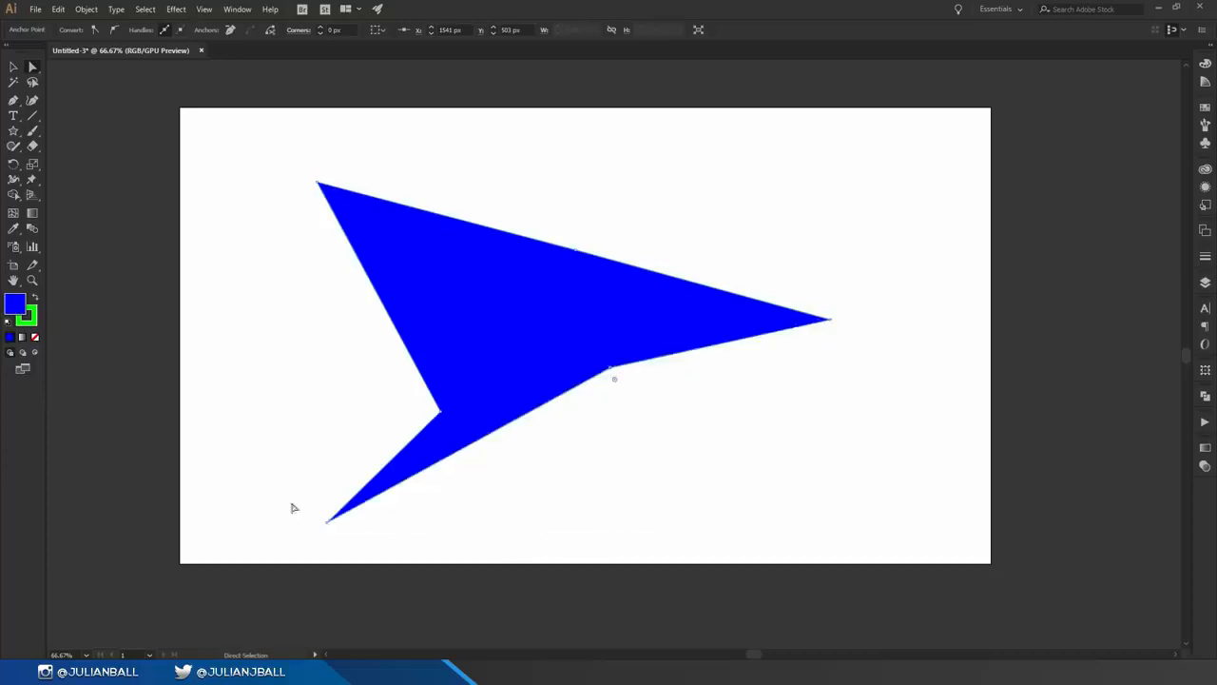
pyautogui.moveTo(327, 522); pyautogui.dragTo(590, 504)
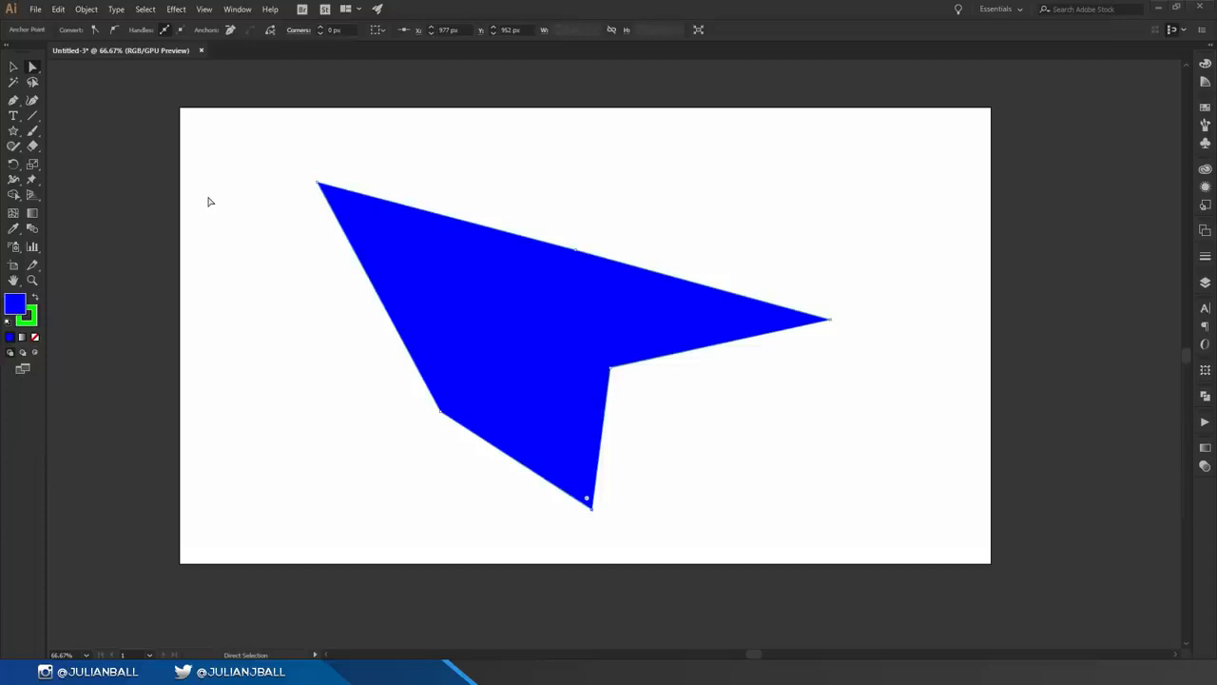
# Lasso-select the polygon's upper-left and lower-left anchor points and move them together slightly down and to the right.
pyautogui.press('q')
pyautogui.moveTo(319, 156)
pyautogui.mouseDown()
pyautogui.moveTo(279, 226)
pyautogui.moveTo(369, 301)
pyautogui.moveTo(410, 161)
pyautogui.moveTo(327, 165)
pyautogui.mouseUp()
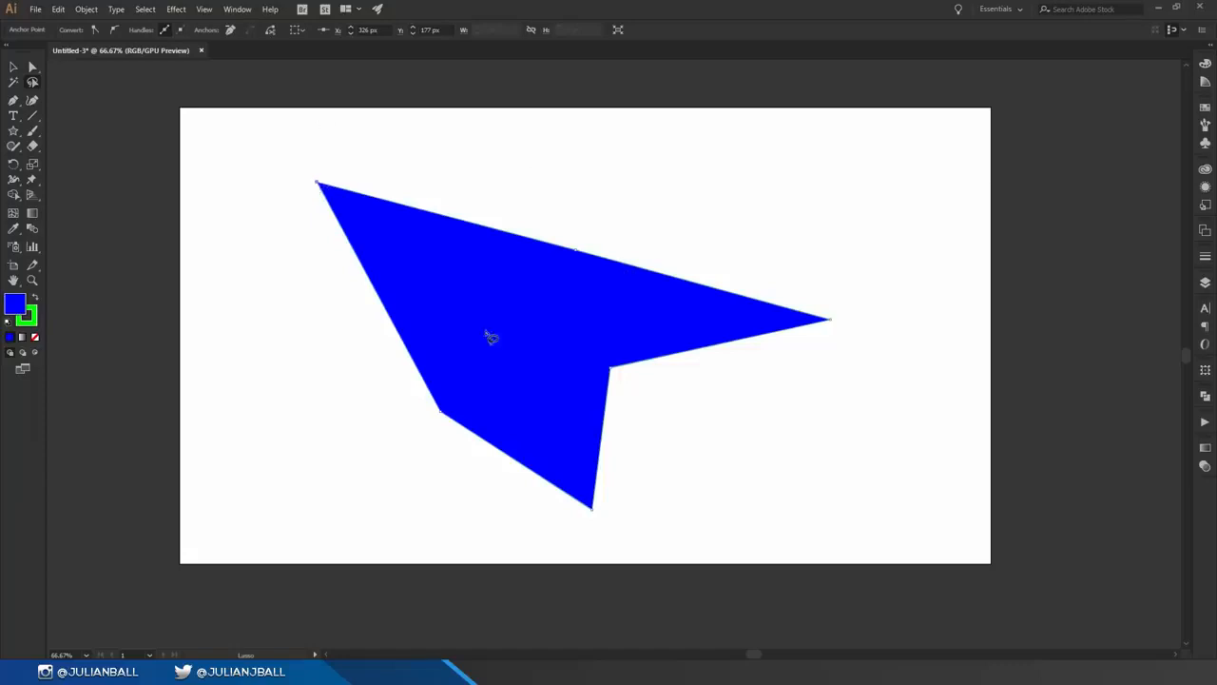
pyautogui.moveTo(287, 157)
pyautogui.mouseDown()
pyautogui.moveTo(305, 376)
pyautogui.moveTo(425, 484)
pyautogui.moveTo(482, 272)
pyautogui.moveTo(343, 163)
pyautogui.moveTo(288, 159)
pyautogui.mouseUp()
pyautogui.press('a')
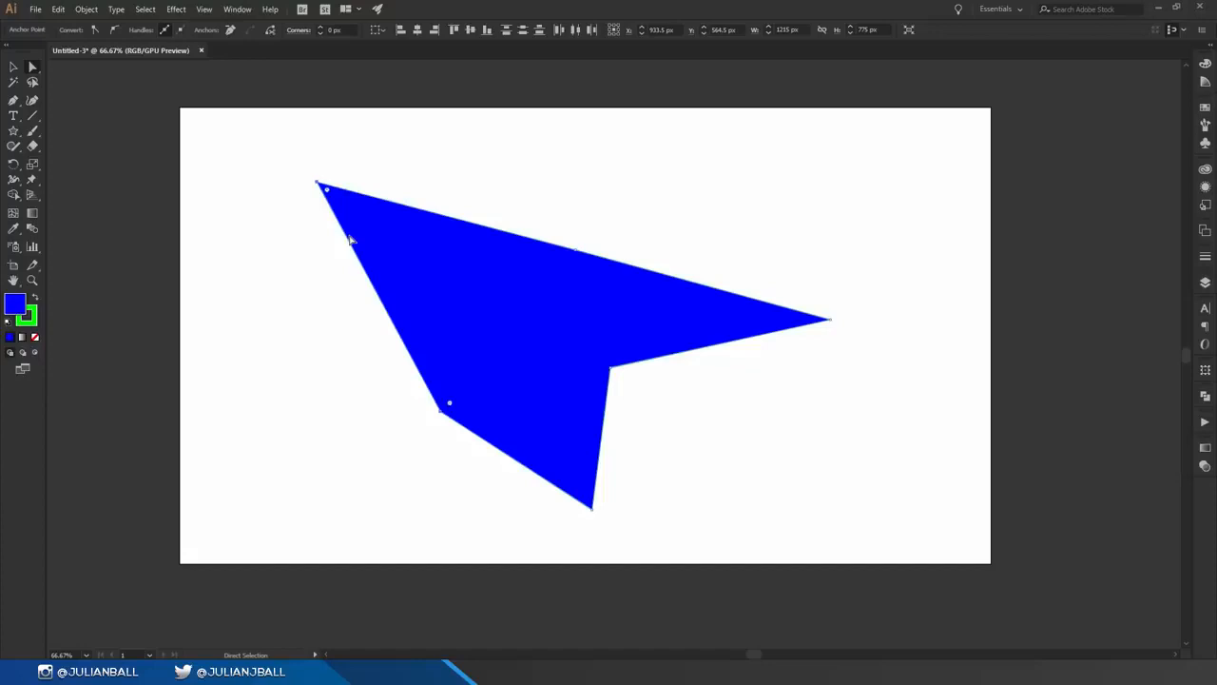
pyautogui.moveTo(318, 184)
pyautogui.mouseDown()
pyautogui.moveTo(218, 273)
pyautogui.moveTo(361, 136)
pyautogui.moveTo(328, 195)
pyautogui.mouseUp()
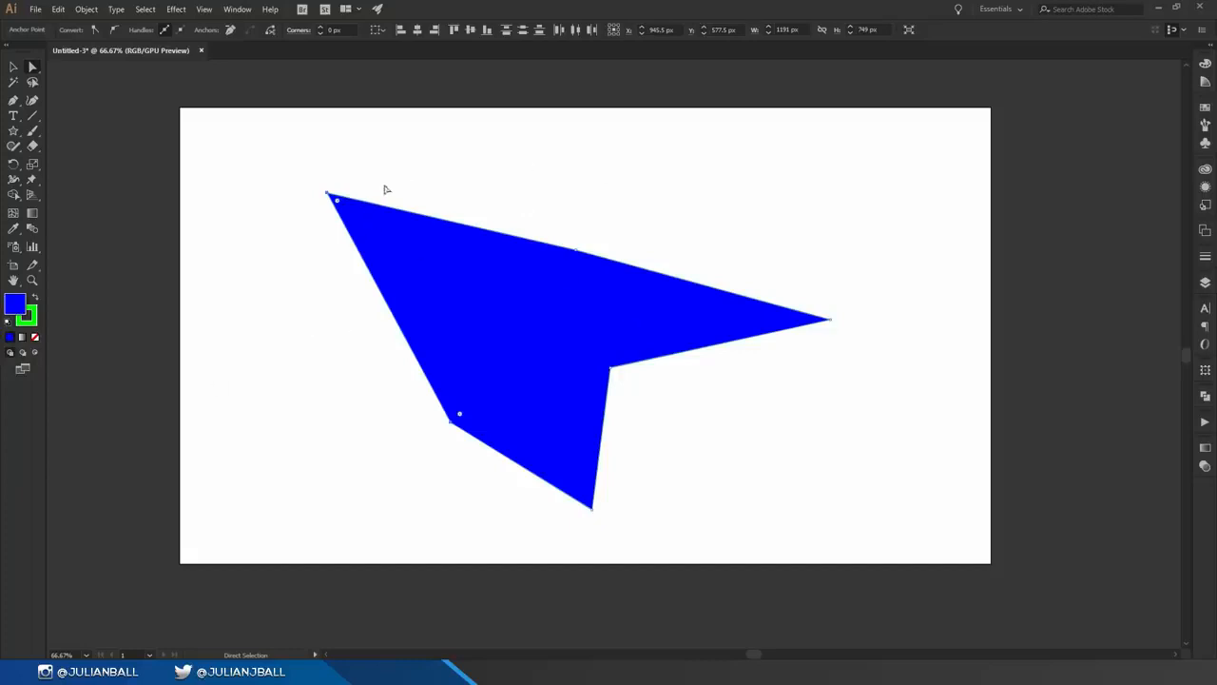
# Delete the polygon's upper-left anchor point and add a new anchor point on the resulting left edge.
pyautogui.press('+')
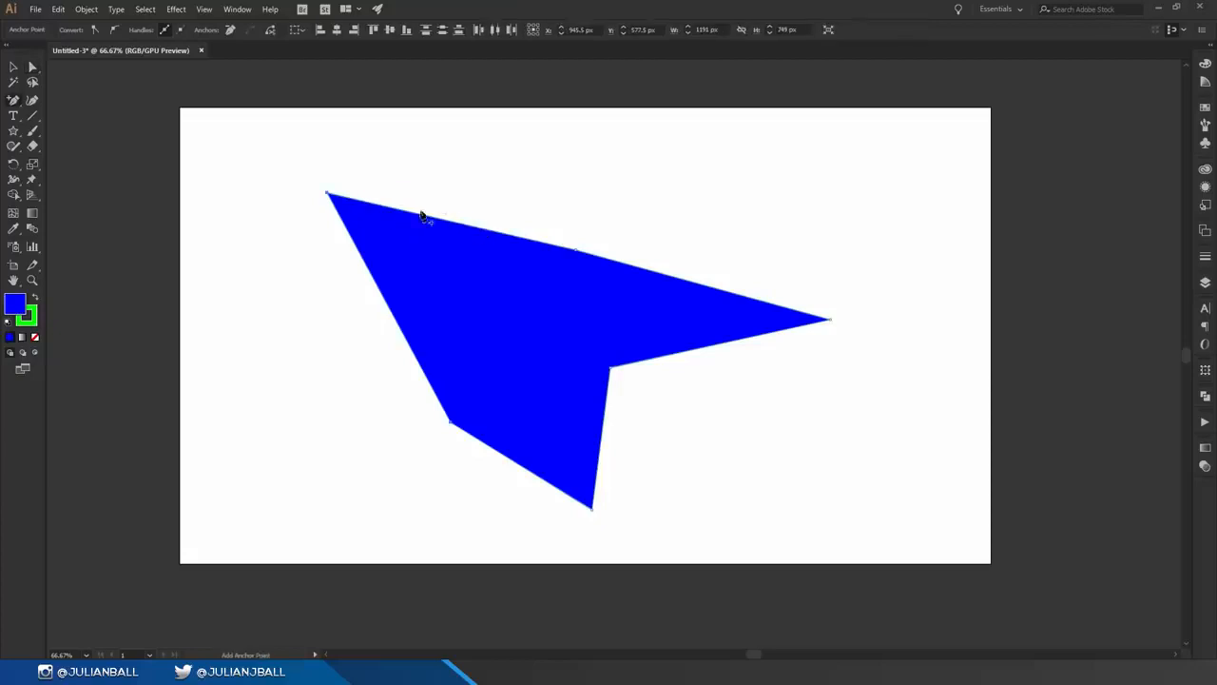
pyautogui.press('-')
pyautogui.click(328, 194)
pyautogui.press('+')
pyautogui.click(519, 326)
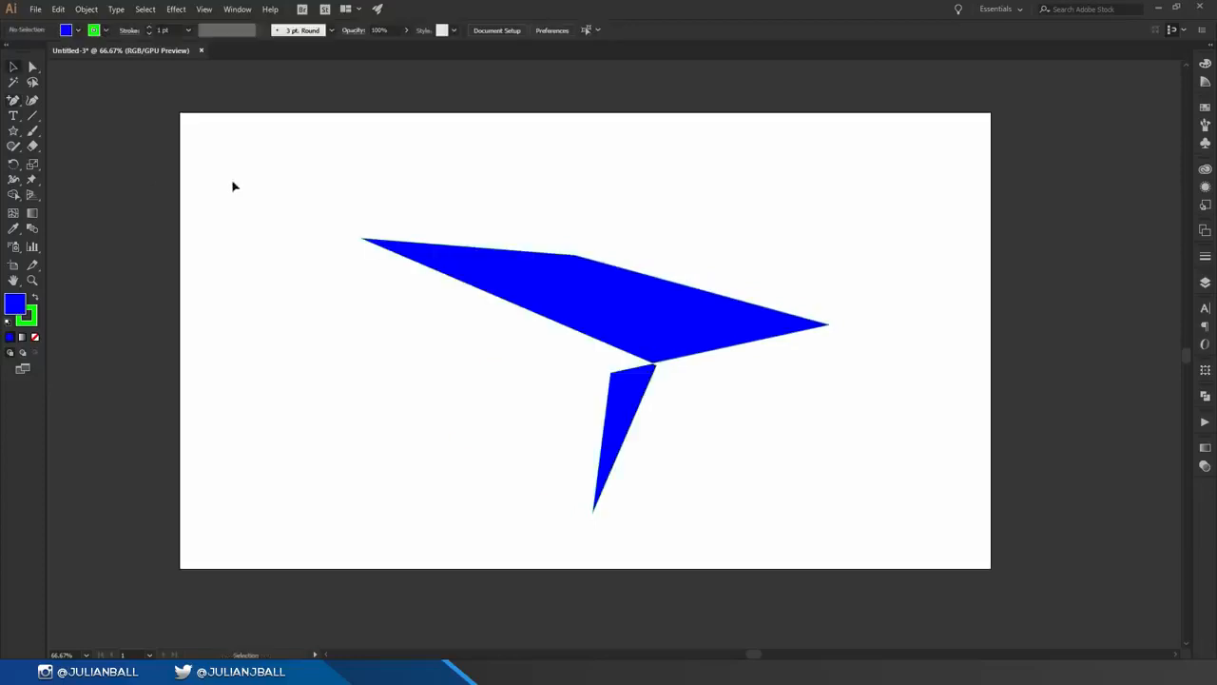
# Select all the blue artwork on the artboard and delete it.
pyautogui.moveTo(267, 174); pyautogui.dragTo(877, 554)
pyautogui.press('Delete')
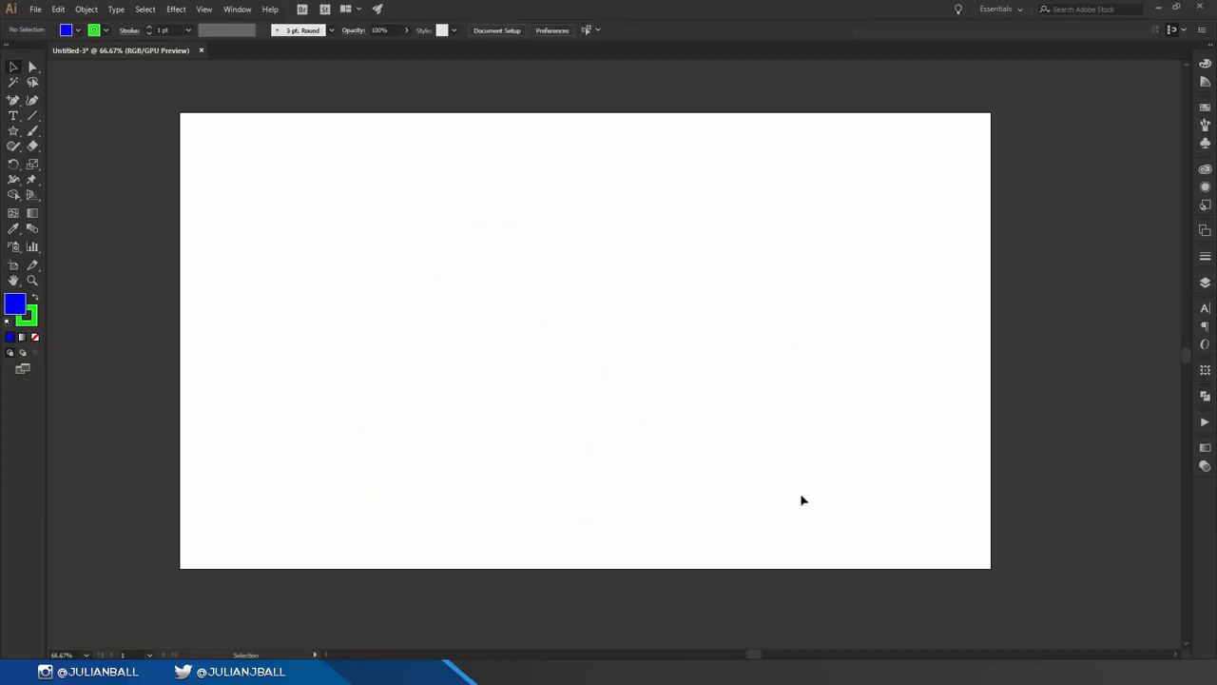
# Draw a Pen path with a straight segment, a curved arch ending in a corner point, and a straight segment rising to the upper right.
pyautogui.press('p')
pyautogui.click(329, 463)
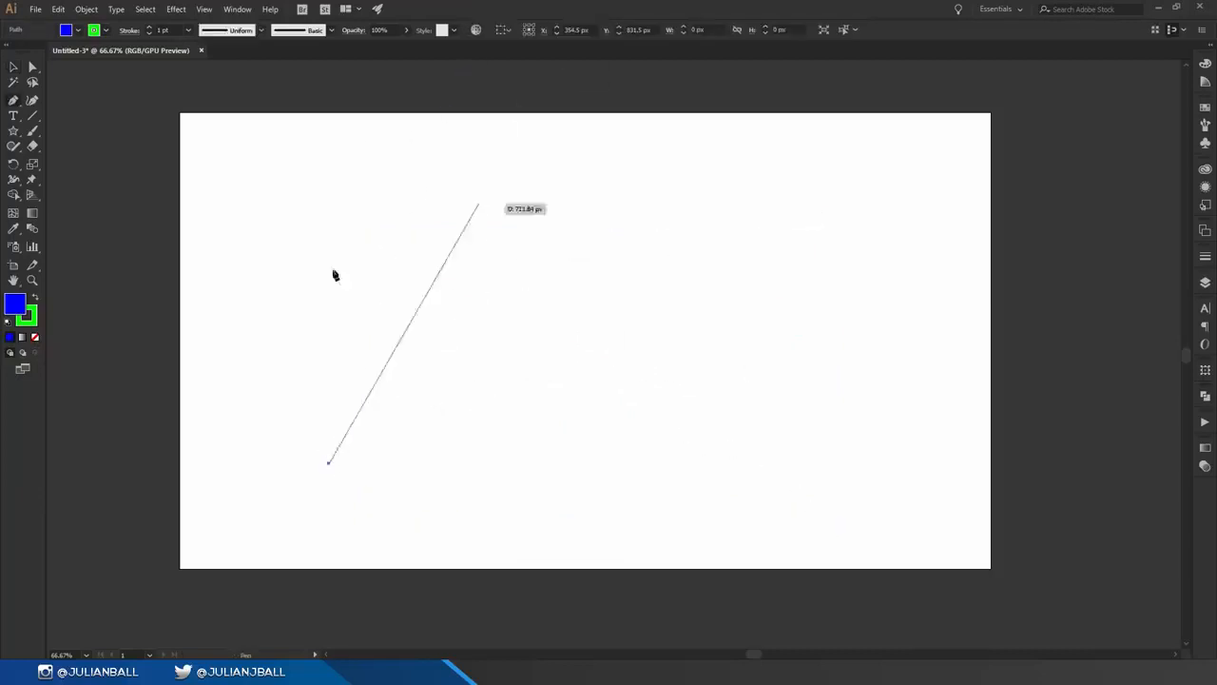
pyautogui.click(516, 254)
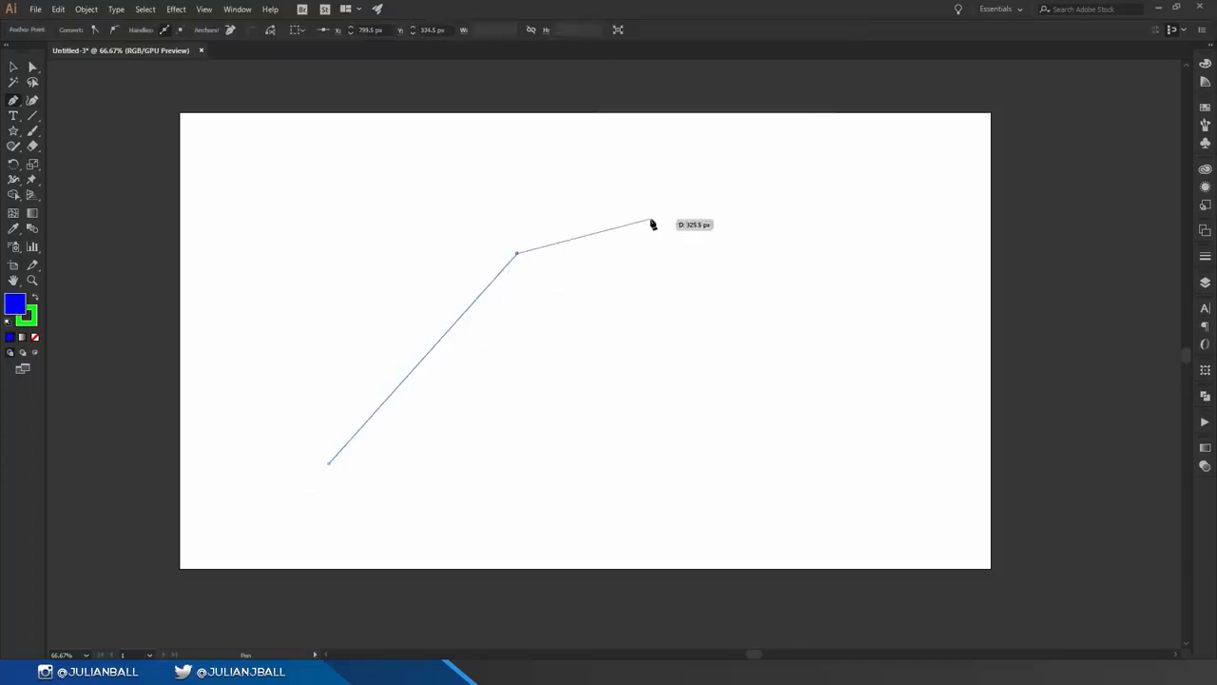
pyautogui.moveTo(746, 245); pyautogui.dragTo(870, 385)
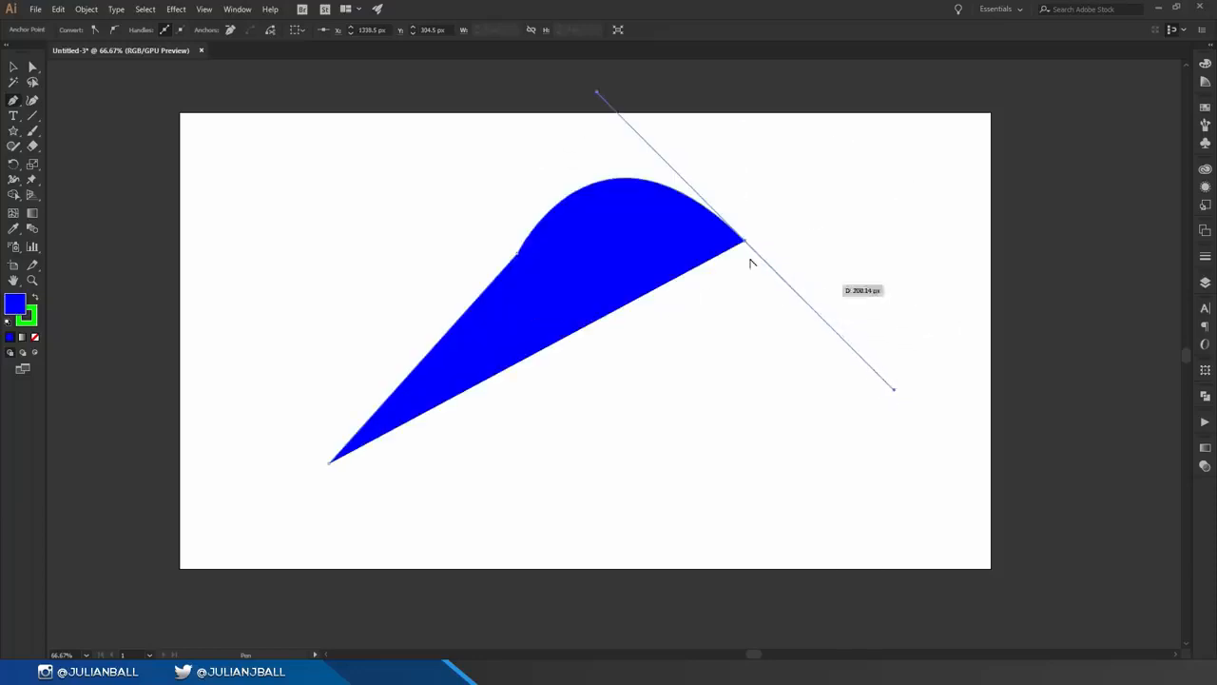
pyautogui.moveTo(744, 245); pyautogui.dragTo(758, 270)
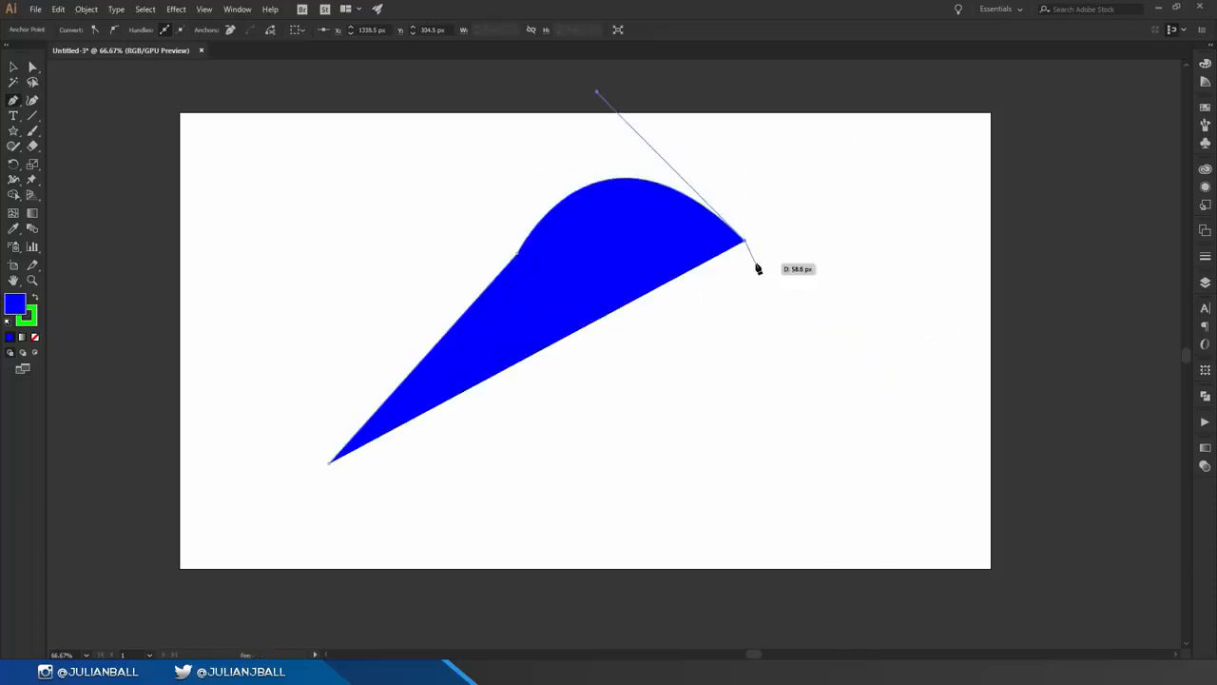
pyautogui.click(814, 156)
pyautogui.moveTo(814, 156); pyautogui.dragTo(761, 323)
# Draw a separate S-shaped Pen path with three smooth anchor points below the first path's right end, and leave the Pen tool.
pyautogui.moveTo(845, 247); pyautogui.dragTo(790, 302)
pyautogui.moveTo(715, 354); pyautogui.dragTo(791, 444)
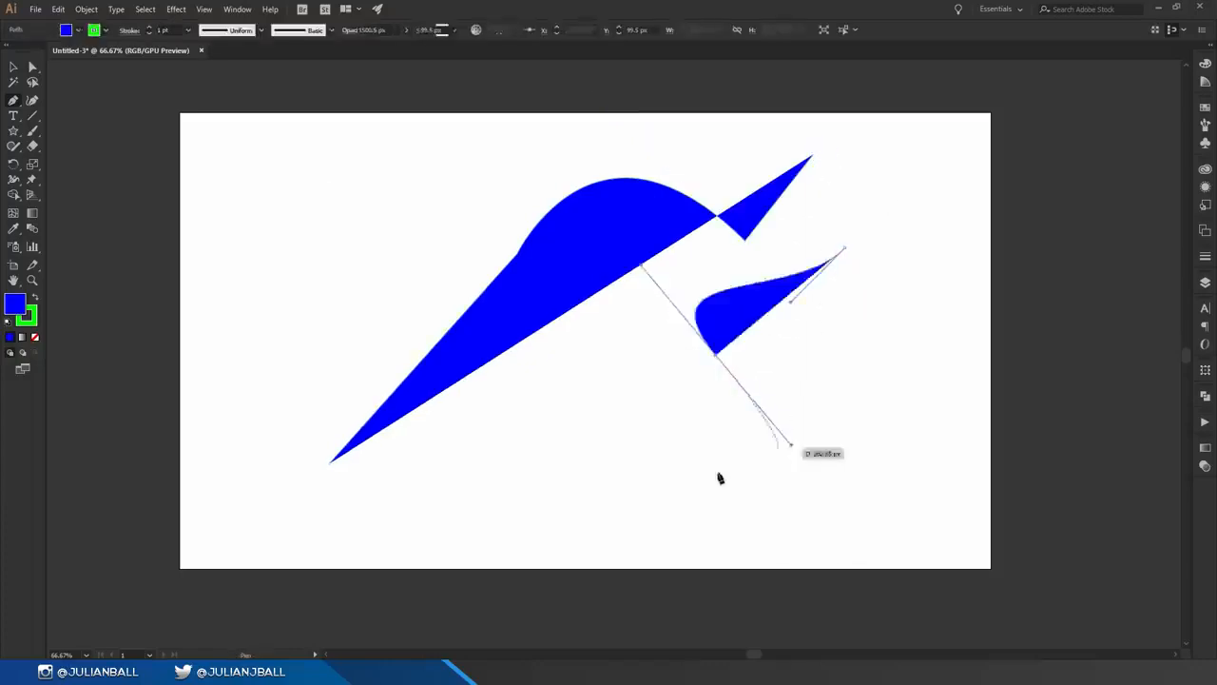
pyautogui.moveTo(718, 471); pyautogui.dragTo(585, 487)
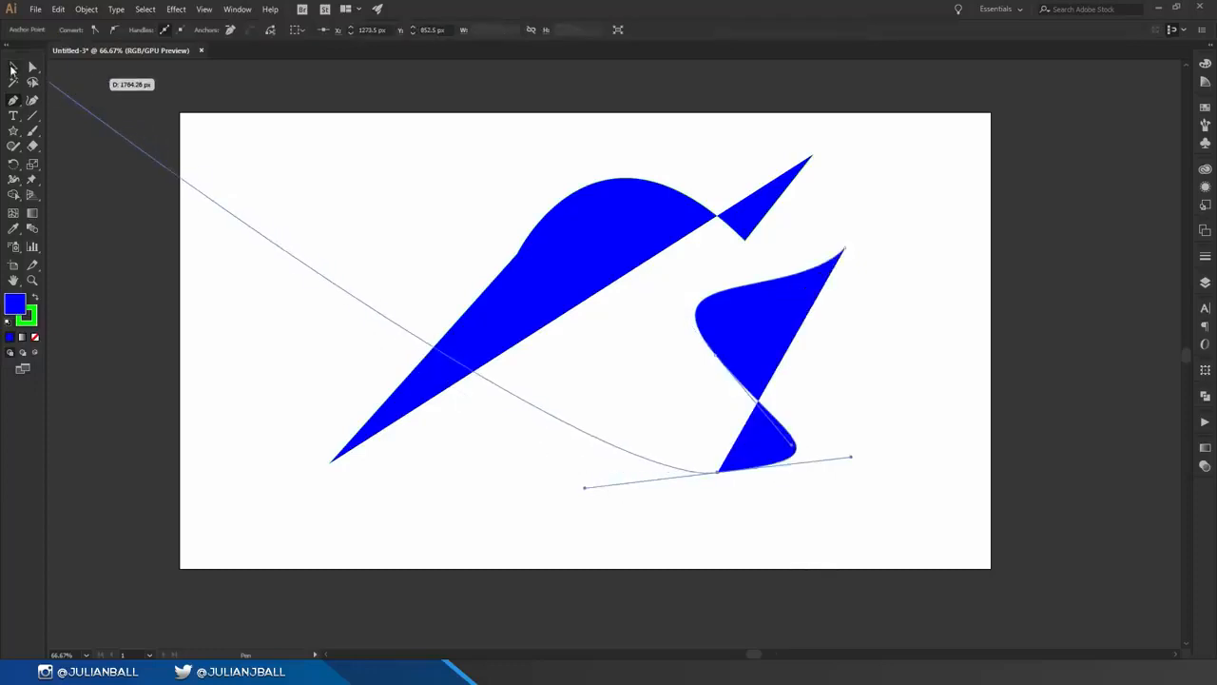
pyautogui.click(12, 69)
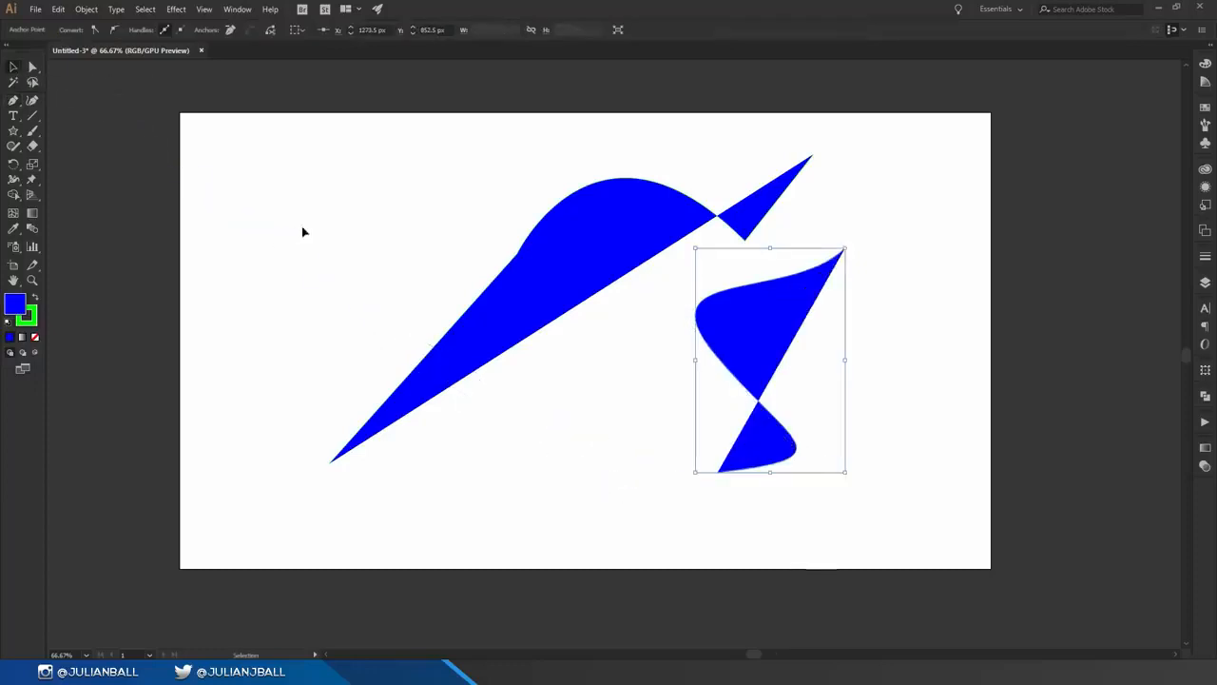
# Reposition both blue Pen paths, and move the corner anchor point at the start of the left path's arch to the right.
pyautogui.moveTo(612, 364); pyautogui.dragTo(756, 345)
pyautogui.moveTo(585, 286); pyautogui.dragTo(516, 294)
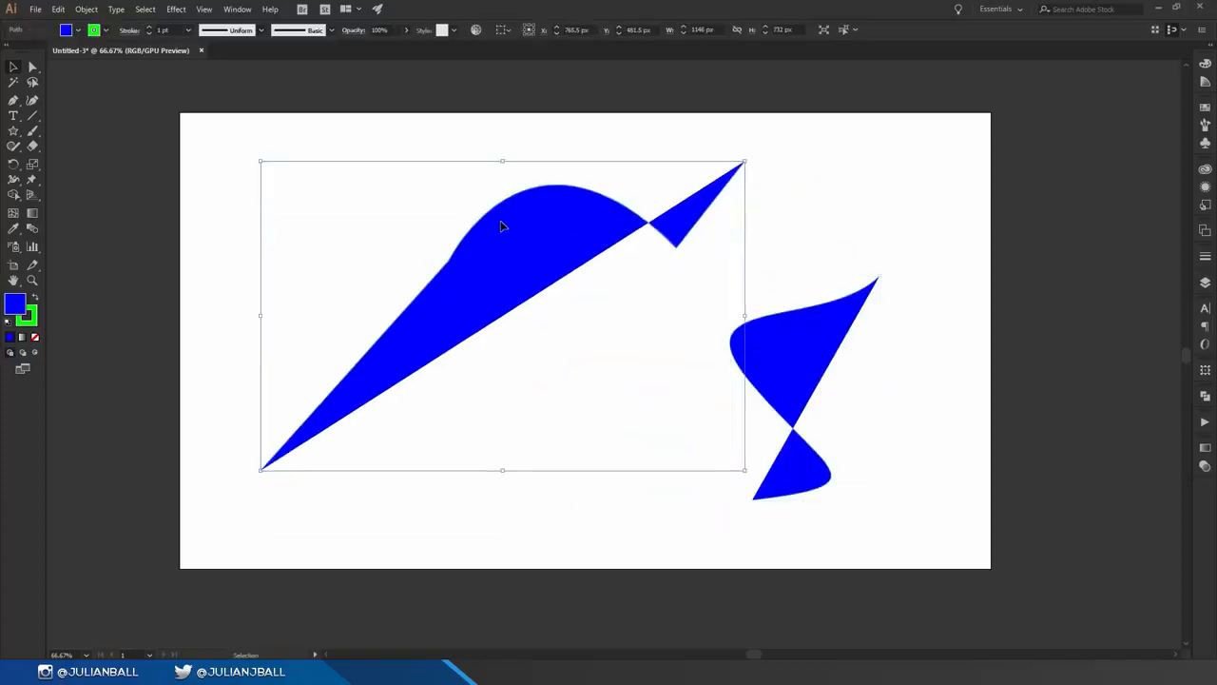
pyautogui.press('a')
pyautogui.moveTo(442, 270); pyautogui.dragTo(585, 291)
# Select both blue Pen paths on the artboard and delete them.
pyautogui.click(14, 67)
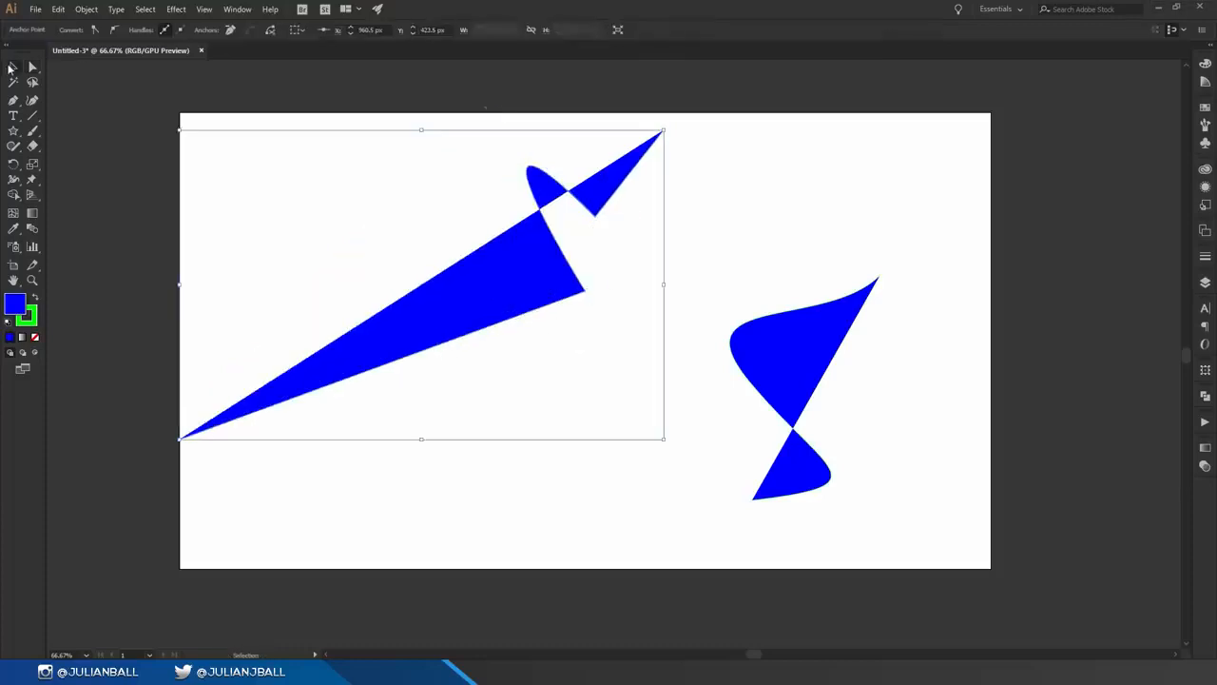
pyautogui.moveTo(195, 85); pyautogui.dragTo(893, 445)
pyautogui.press('Delete')
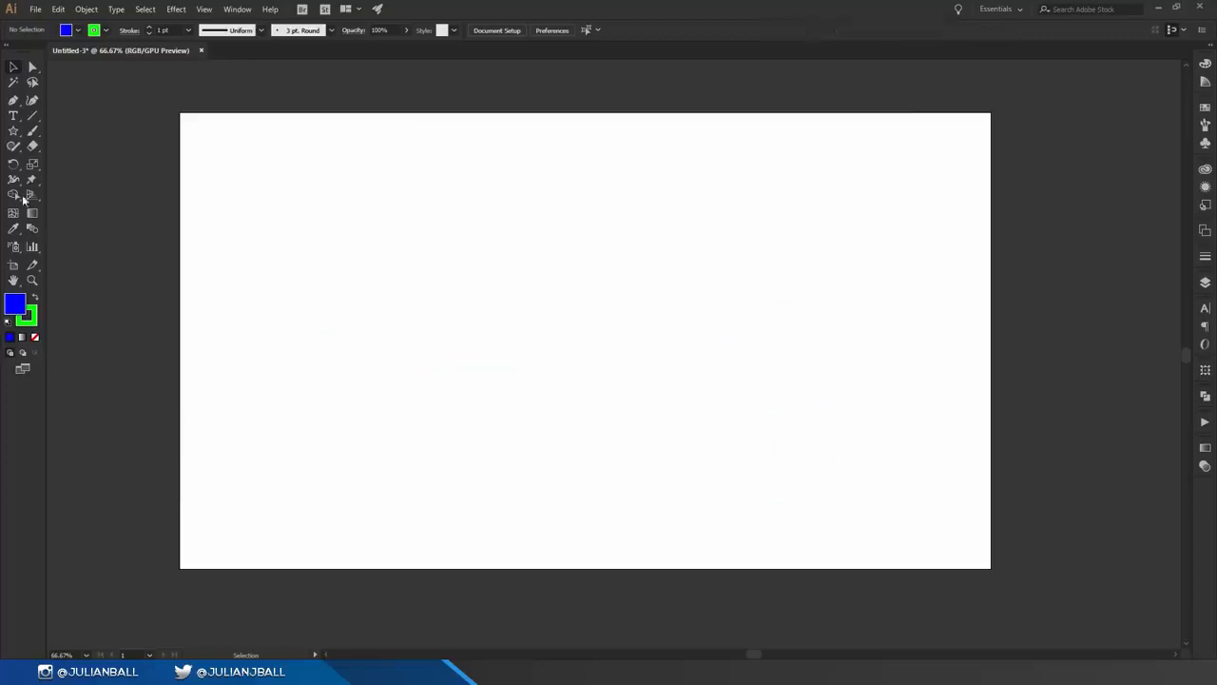
# Draw a five-point curved path with the Curvature tool on the left half of the artboard, starting at its lower left.
pyautogui.click(32, 101)
pyautogui.click(290, 444)
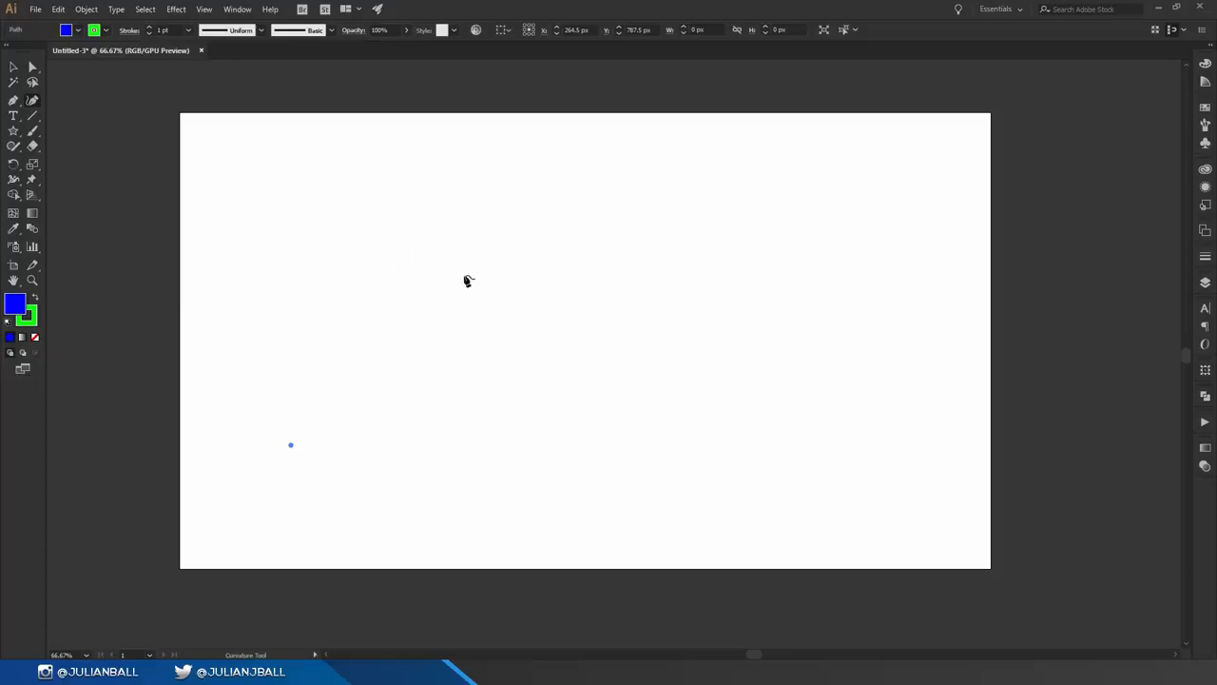
pyautogui.click(340, 191)
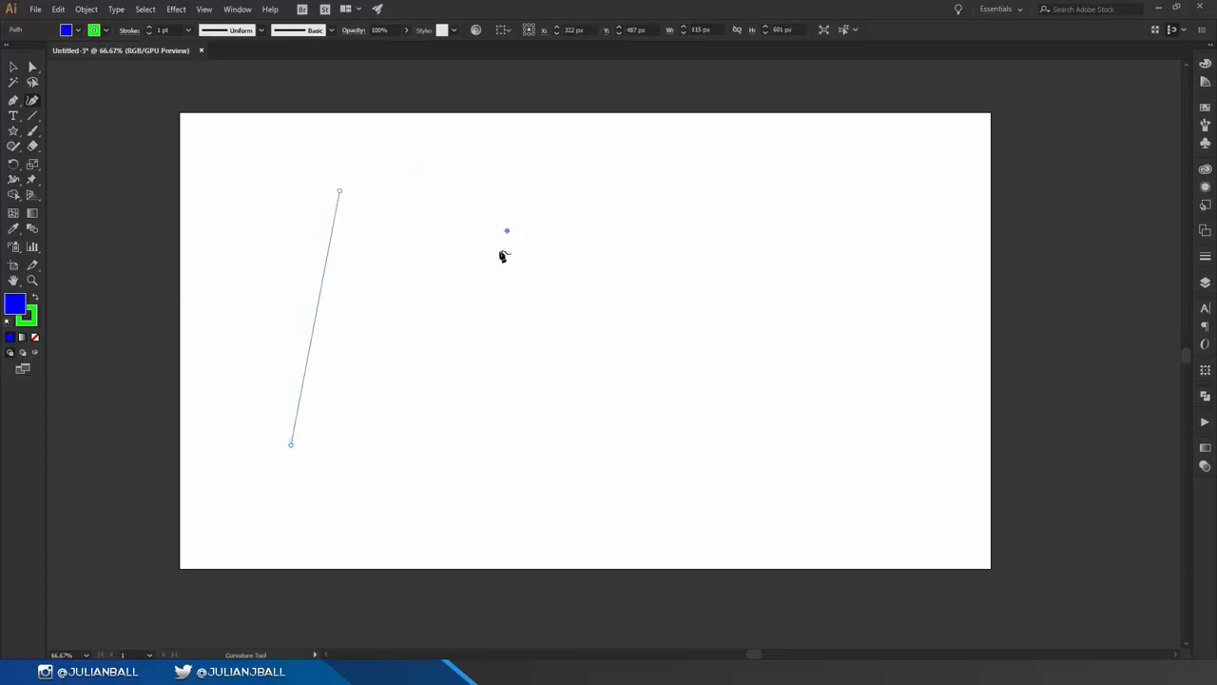
pyautogui.click(425, 321)
pyautogui.click(508, 388)
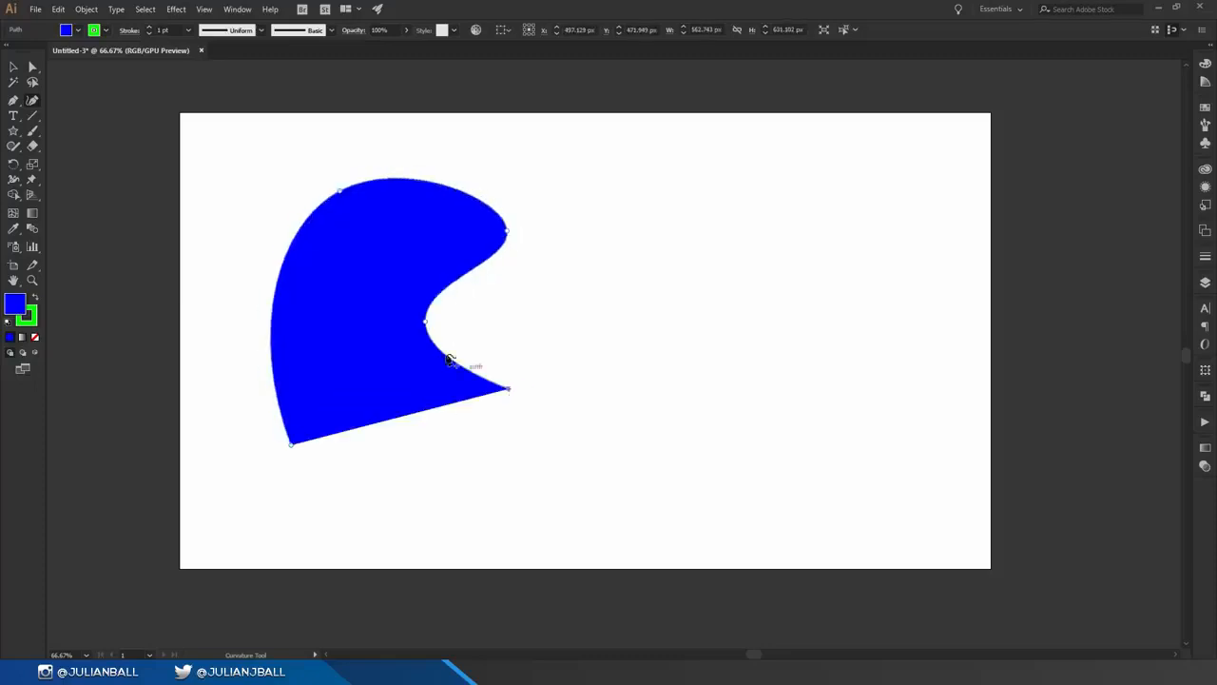
# Convert the three middle anchor points of the curved path to corner points.
pyautogui.doubleClick(425, 321)
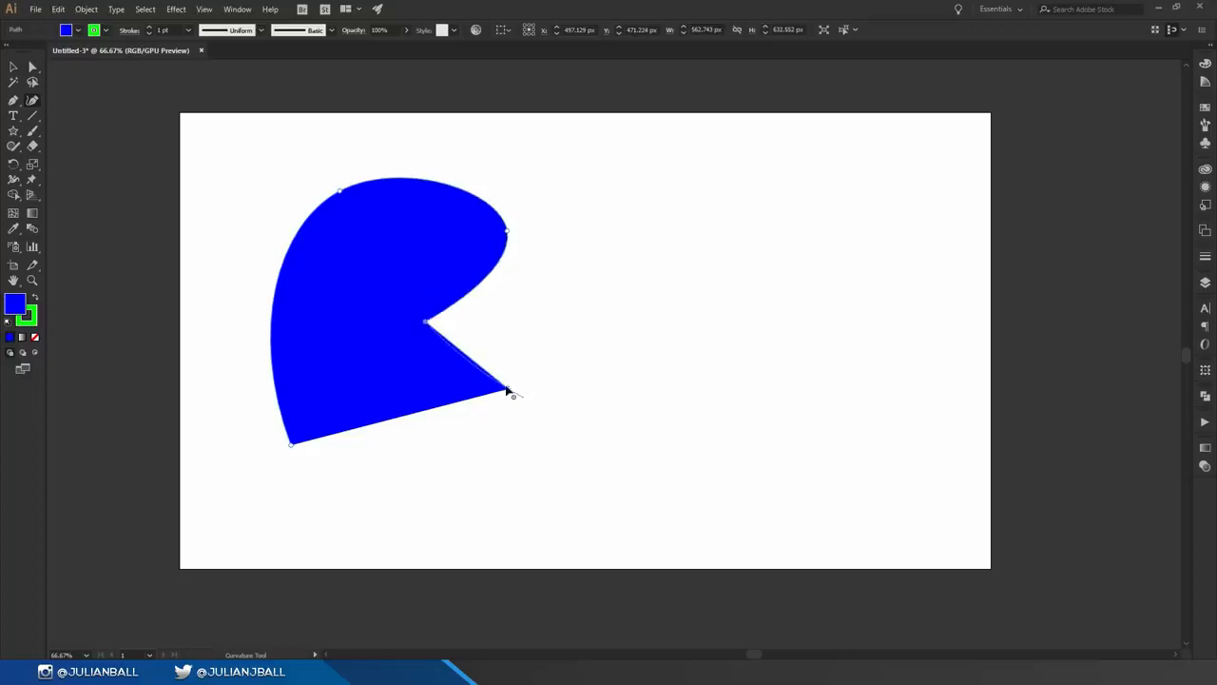
pyautogui.doubleClick(507, 231)
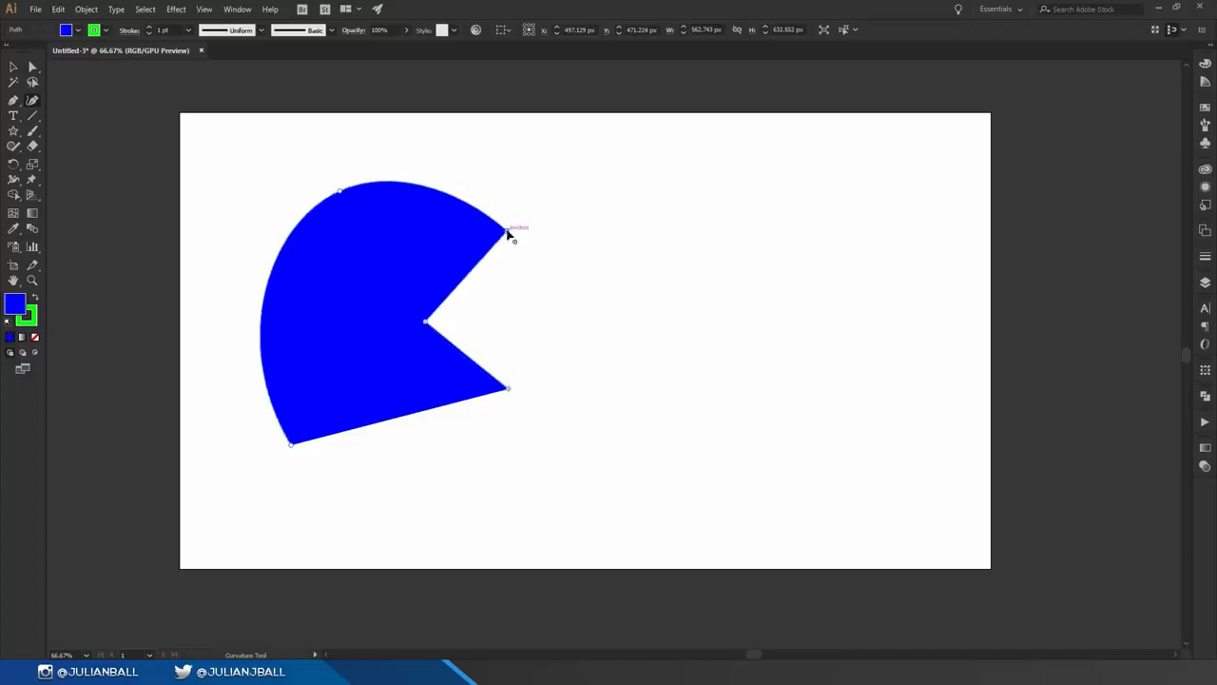
pyautogui.doubleClick(340, 191)
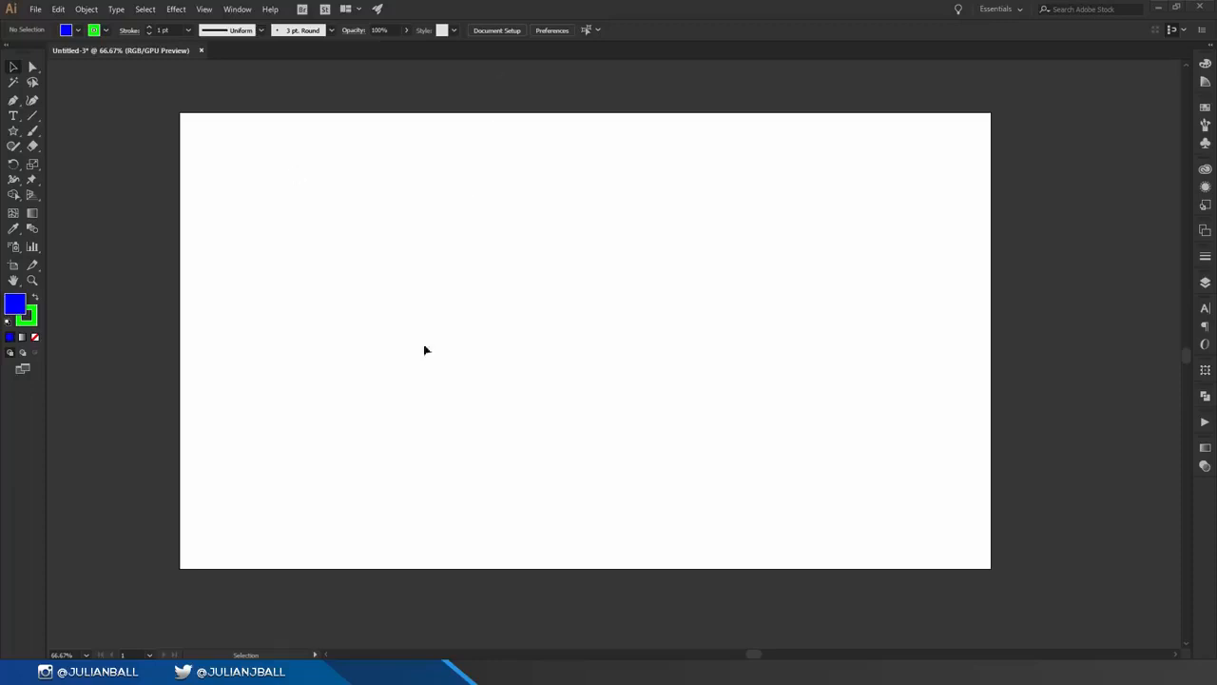
# Add the point text "Hey!" in the left part of the artboard and delete it.
pyautogui.press('t')
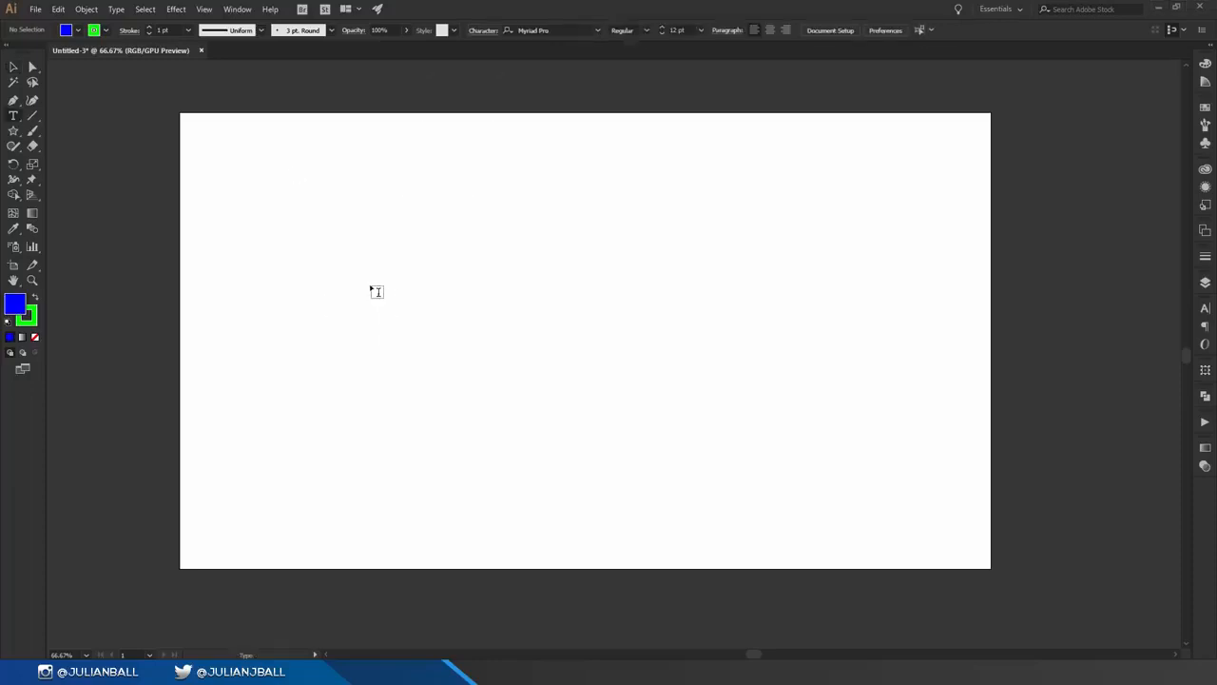
pyautogui.click(372, 284)
pyautogui.write('Hey!')
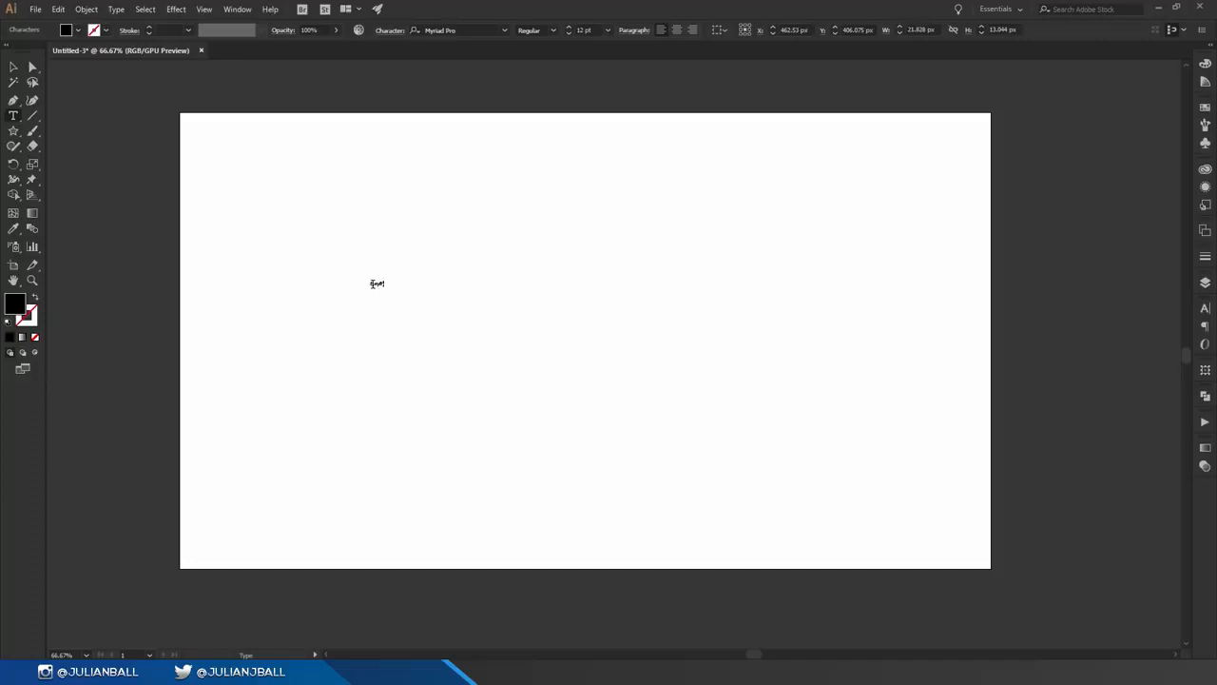
pyautogui.click(14, 63)
pyautogui.press('Delete')
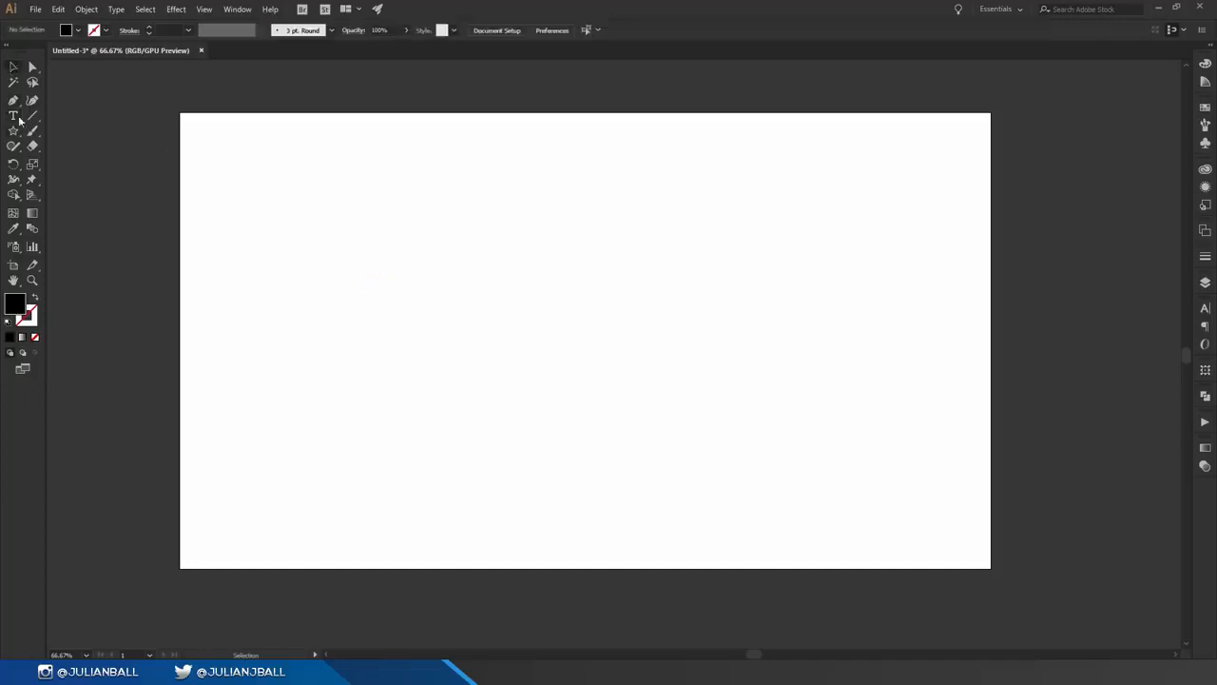
pyautogui.click(17, 116)
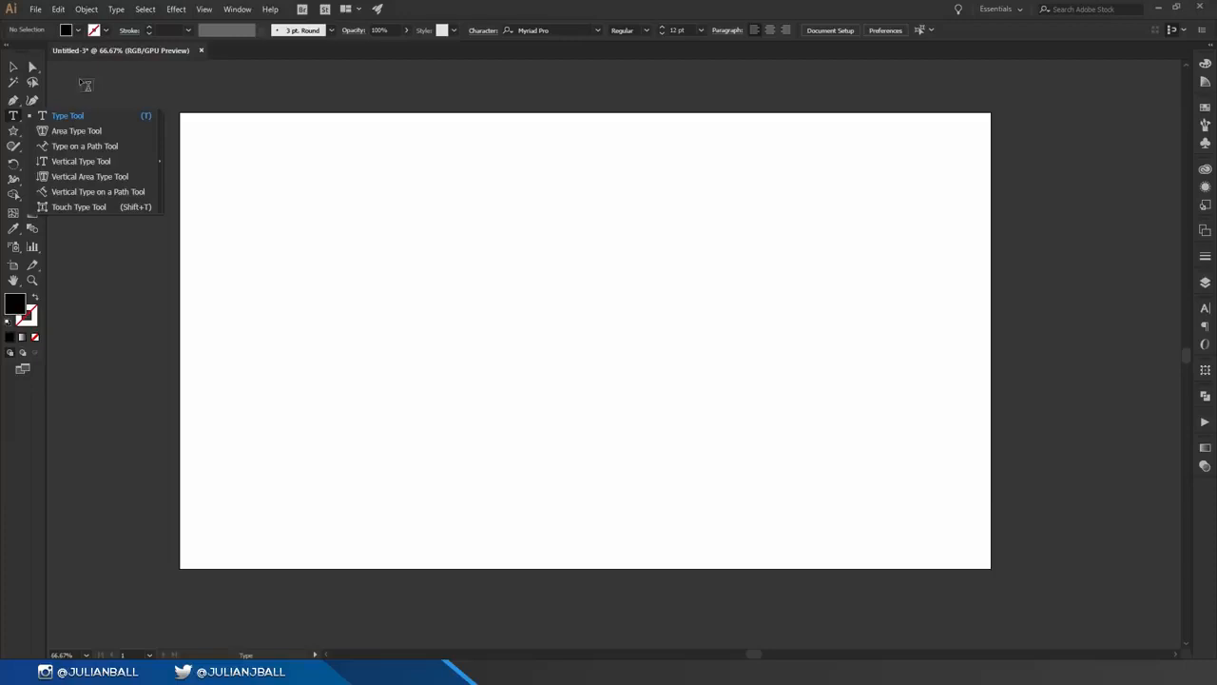
pyautogui.click(14, 66)
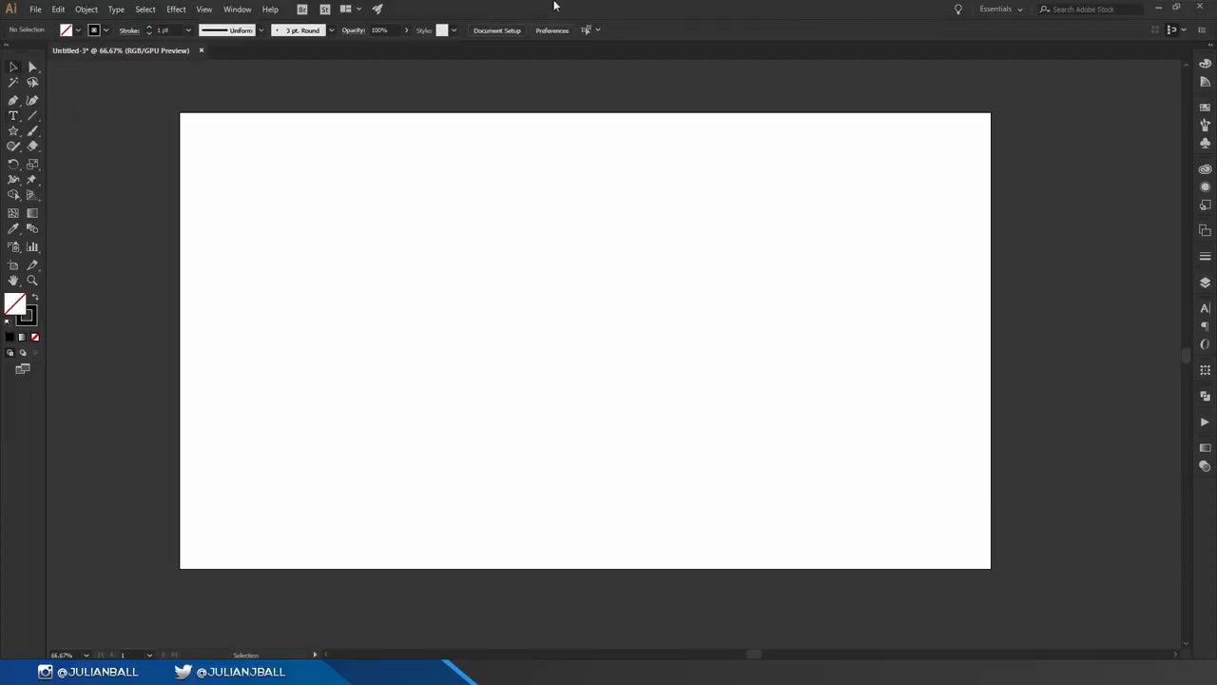
# Enlarge the Paintbrush and paint freehand black strokes across the artboard, starting with a lowercase f on the left.
pyautogui.press('b')
pyautogui.press(']')
pyautogui.press(']')
pyautogui.press(']')
pyautogui.press(']')
pyautogui.press(']')
pyautogui.press(']')
pyautogui.moveTo(362, 443)
pyautogui.mouseDown()
pyautogui.moveTo(321, 256)
pyautogui.moveTo(407, 249)
pyautogui.mouseUp()
pyautogui.moveTo(326, 340); pyautogui.dragTo(385, 332)
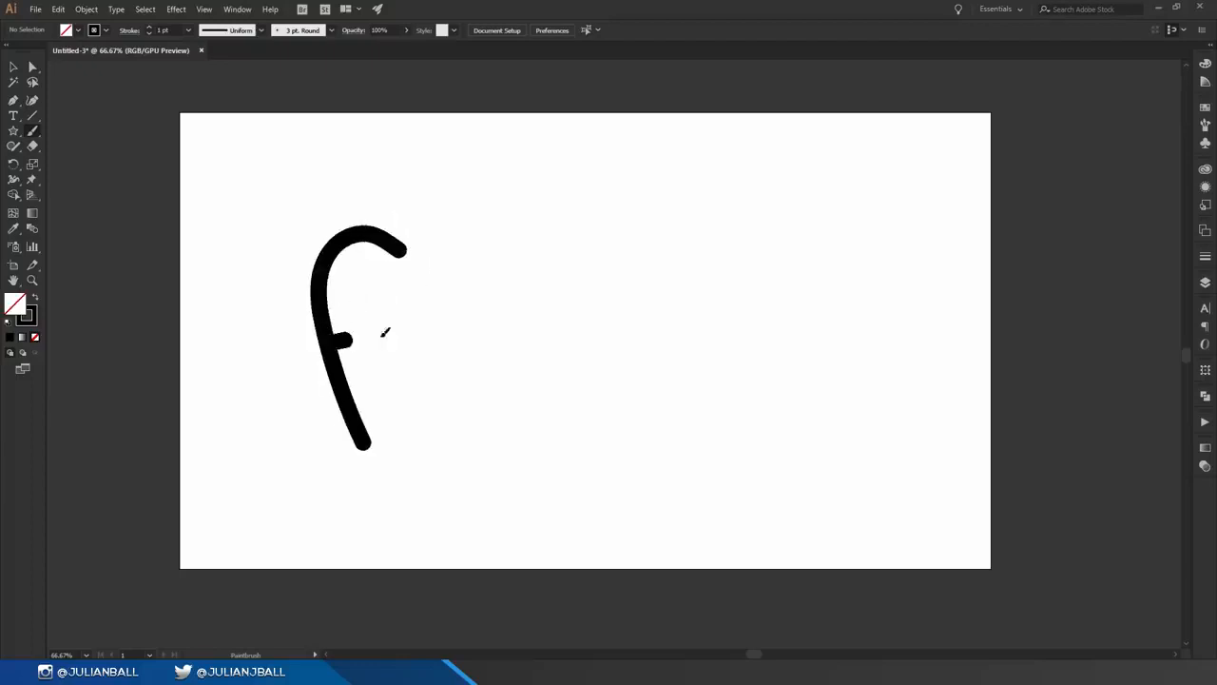
pyautogui.moveTo(433, 250); pyautogui.dragTo(454, 377)
pyautogui.moveTo(535, 325)
pyautogui.mouseDown()
pyautogui.moveTo(559, 383)
pyautogui.moveTo(548, 321)
pyautogui.moveTo(608, 374)
pyautogui.moveTo(640, 314)
pyautogui.moveTo(700, 348)
pyautogui.moveTo(706, 317)
pyautogui.mouseUp()
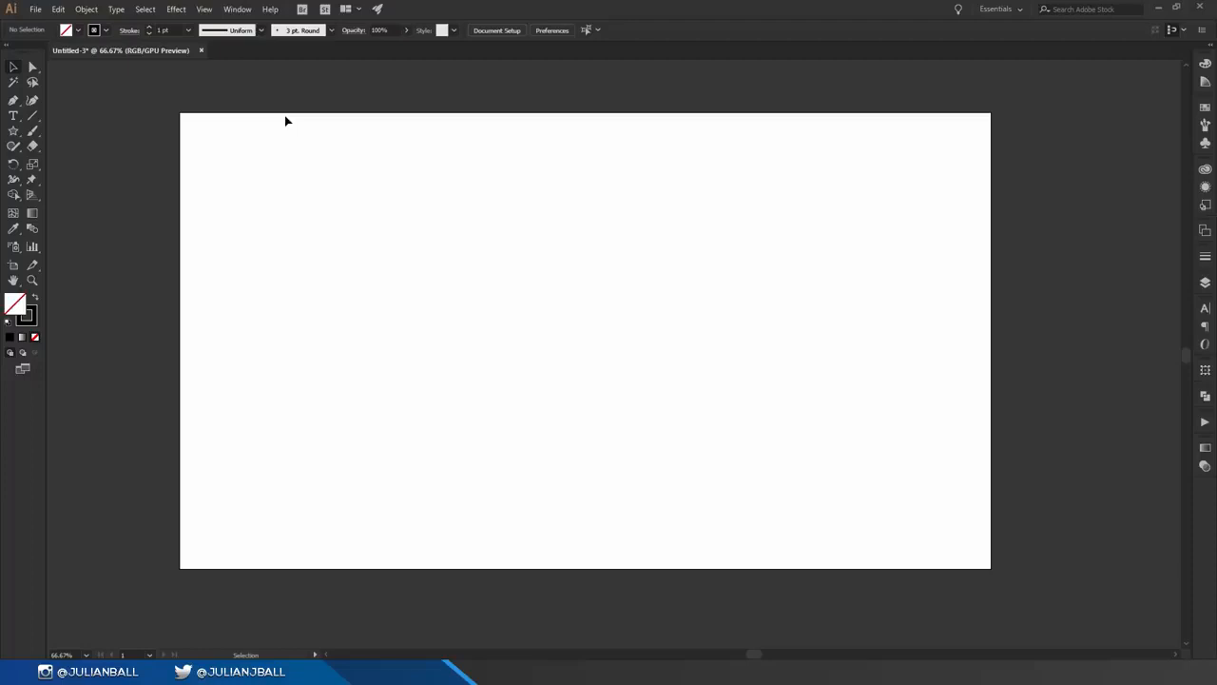
# Draw a triangle about 465 px wide over the artboard's left edge and give it a brown stroke and blue fill.
pyautogui.click(14, 135)
pyautogui.moveTo(280, 269); pyautogui.dragTo(354, 169)
pyautogui.click(105, 30)
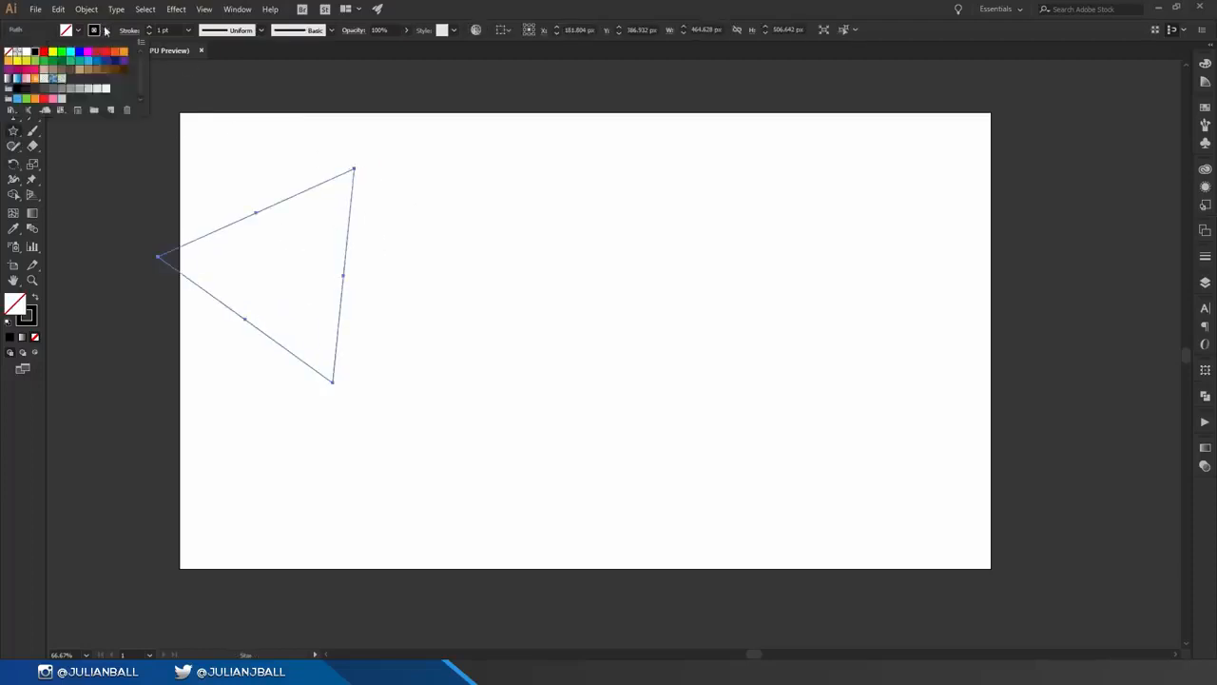
pyautogui.click(97, 73)
pyautogui.click(76, 31)
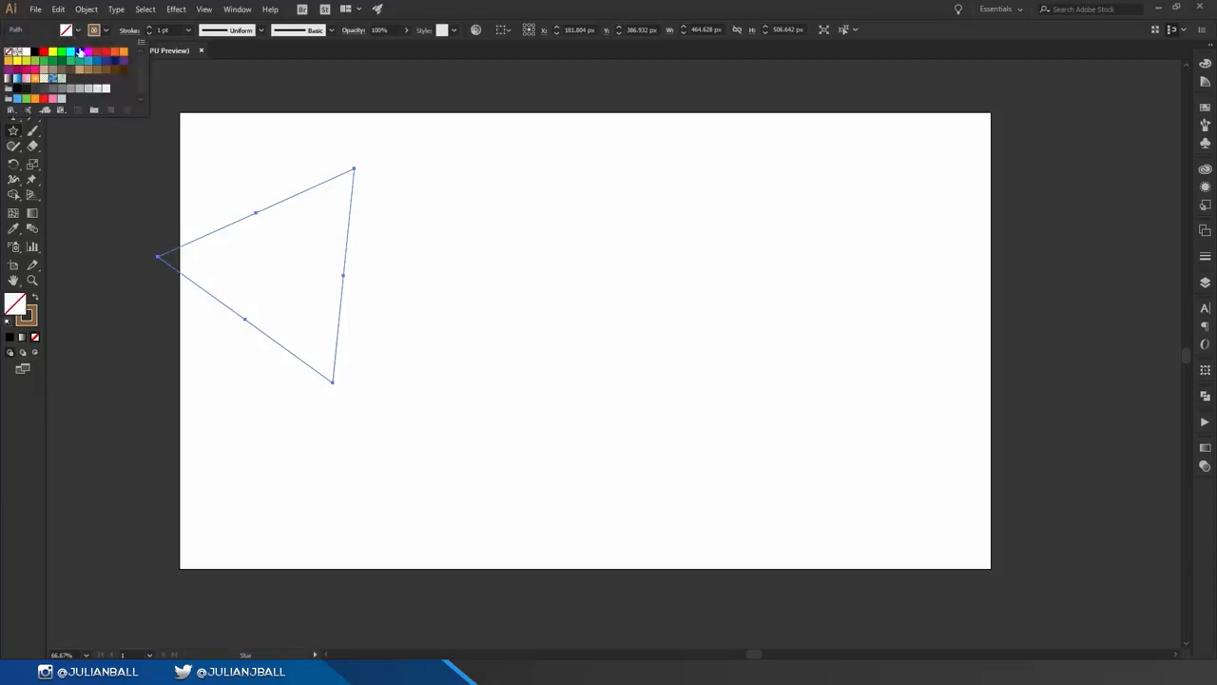
pyautogui.click(80, 51)
# Draw a second triangle about 632 px wide to the right of the first and fill it with green.
pyautogui.click(15, 401)
pyautogui.moveTo(688, 361); pyautogui.dragTo(658, 205)
pyautogui.click(78, 31)
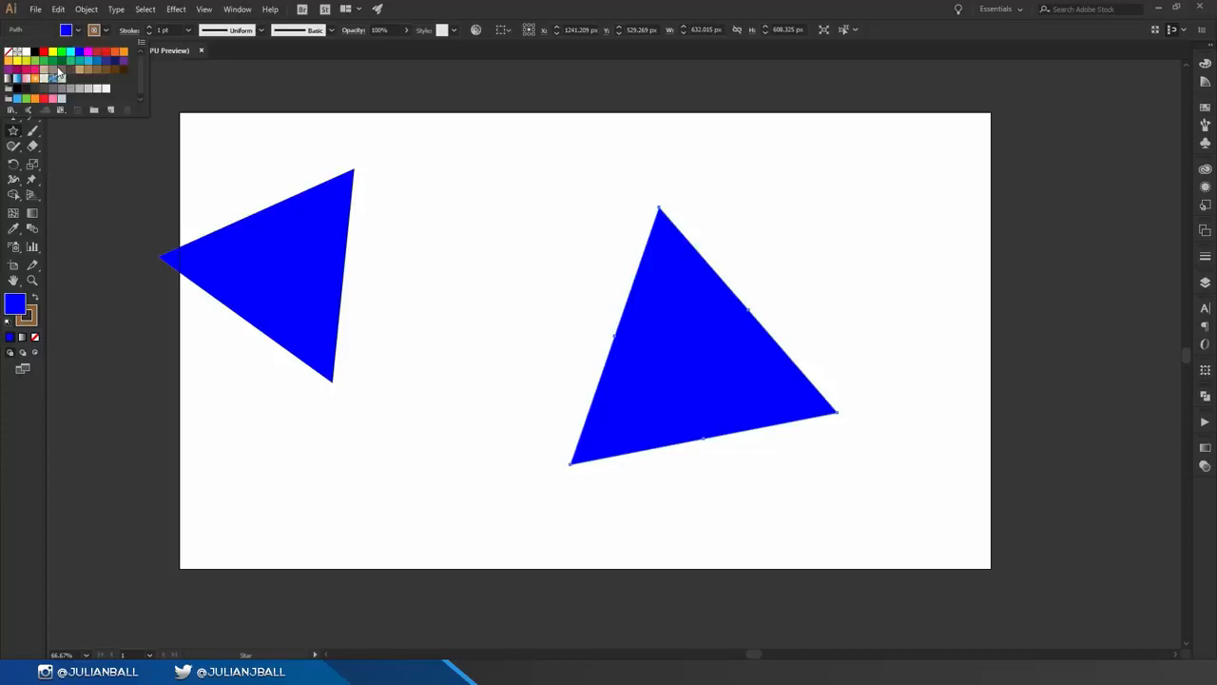
pyautogui.click(50, 62)
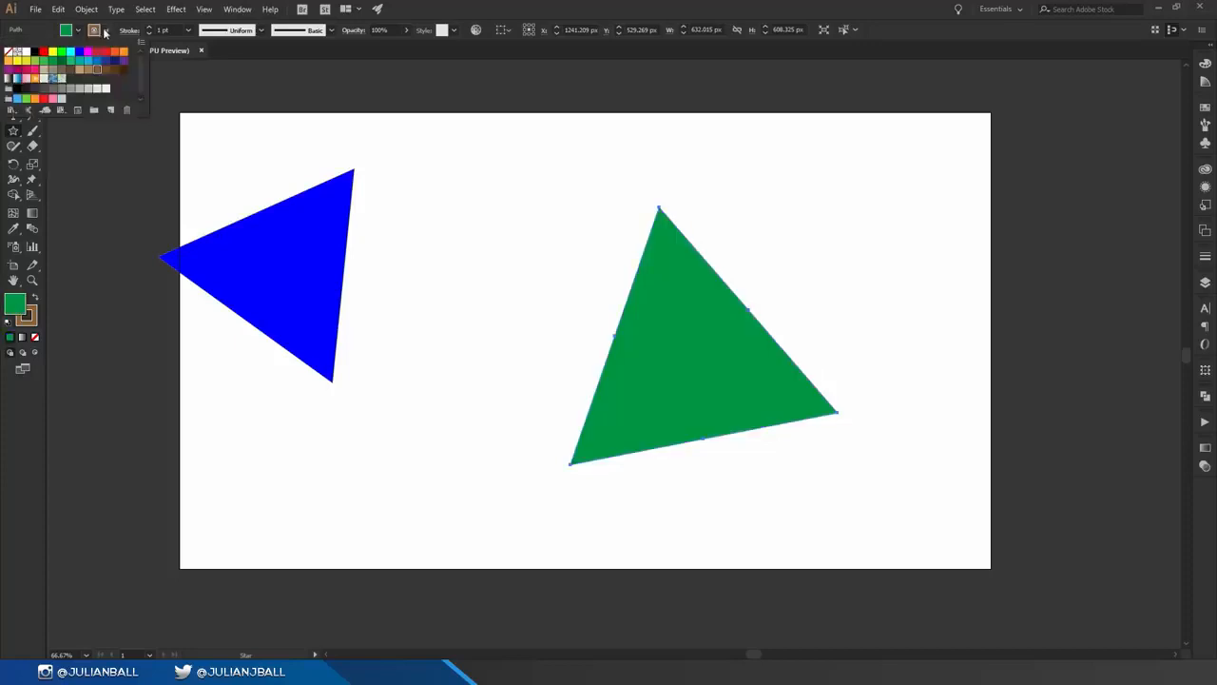
# Select the green triangle and apply the blue triangle's fill and stroke to it with the Eyedropper.
pyautogui.press('v')
pyautogui.click(565, 222)
pyautogui.click(727, 388)
pyautogui.press('i')
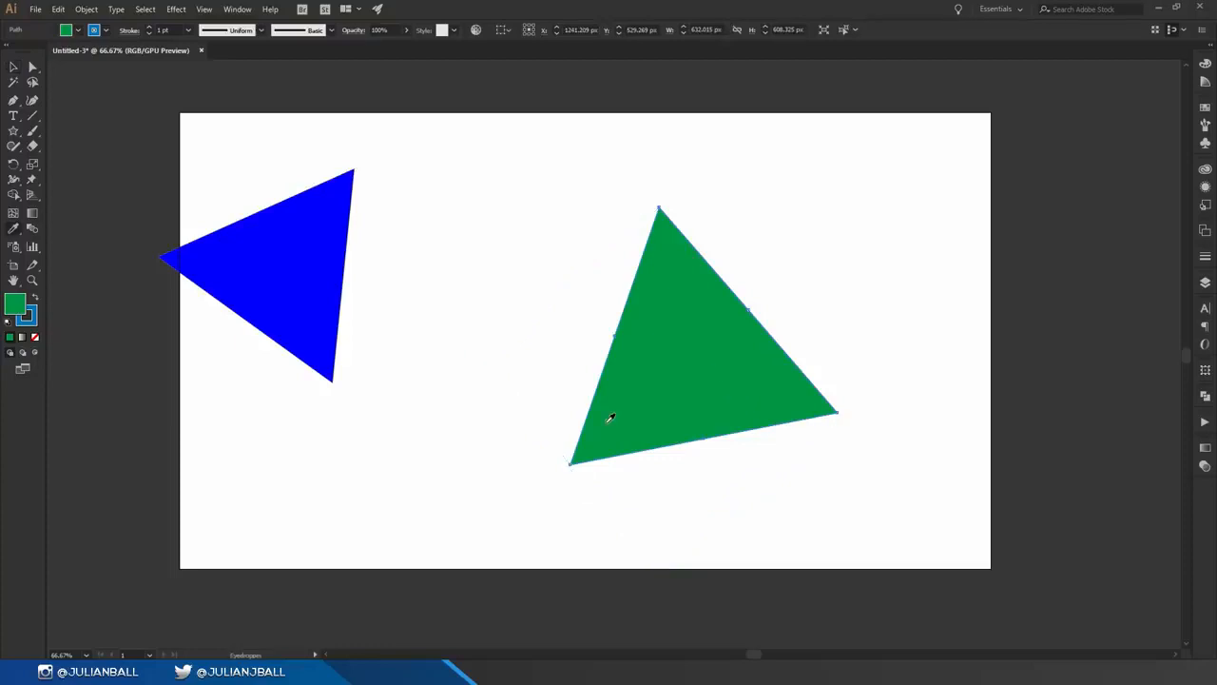
pyautogui.click(282, 245)
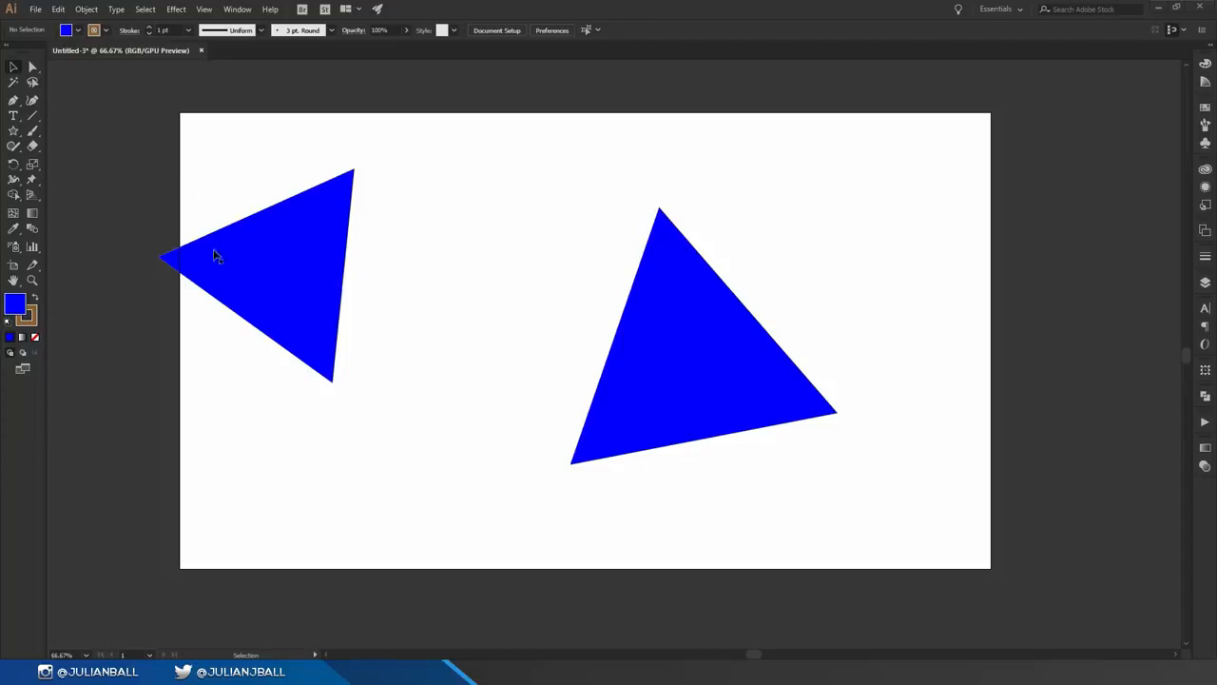
# Move the left triangle to overlap the right one and split their overlap into a separate shape with Shape Builder.
pyautogui.moveTo(299, 275); pyautogui.dragTo(581, 320)
pyautogui.hotkey('shift', 'm')
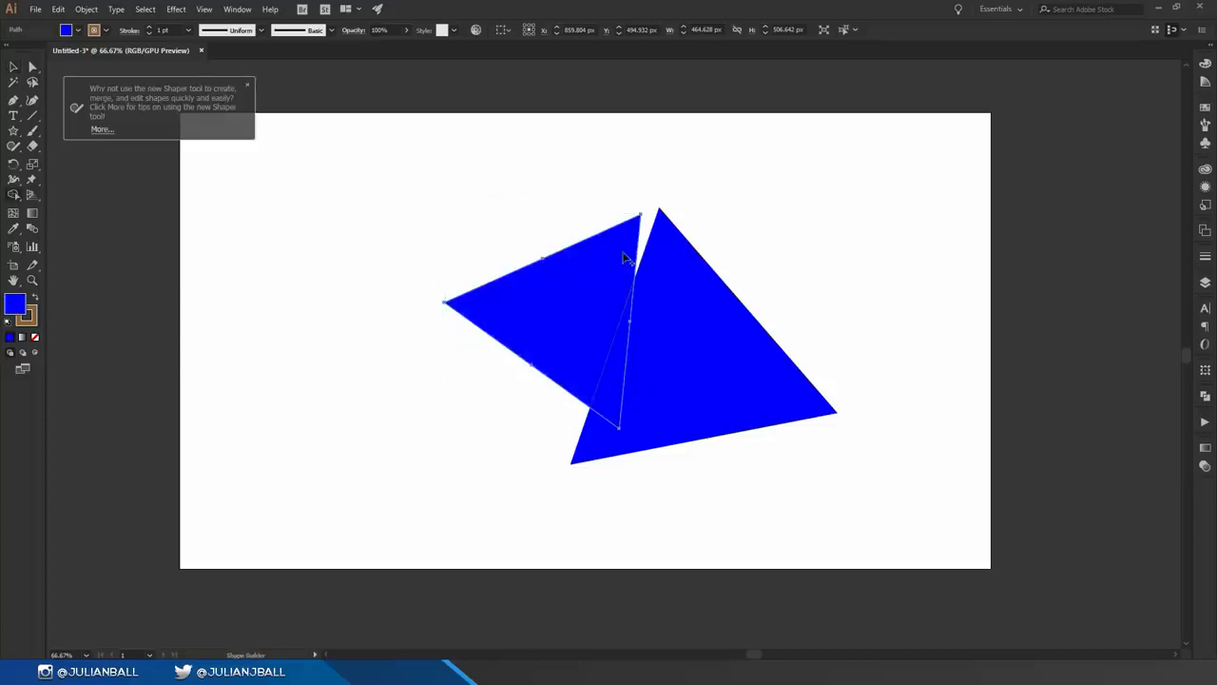
pyautogui.click(13, 67)
pyautogui.keyDown('shift'); pyautogui.click(838, 418); pyautogui.keyUp('shift')
pyautogui.hotkey('shift', 'm')
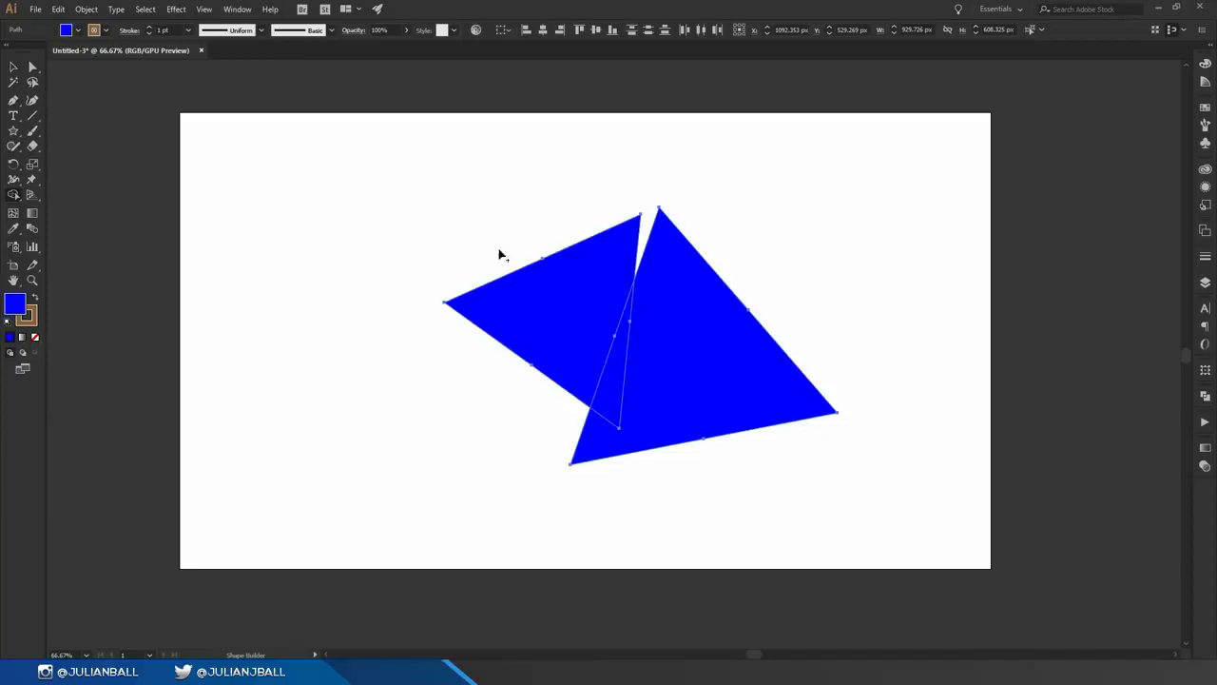
pyautogui.keyDown('alt'); pyautogui.click(610, 394); pyautogui.keyUp('alt')
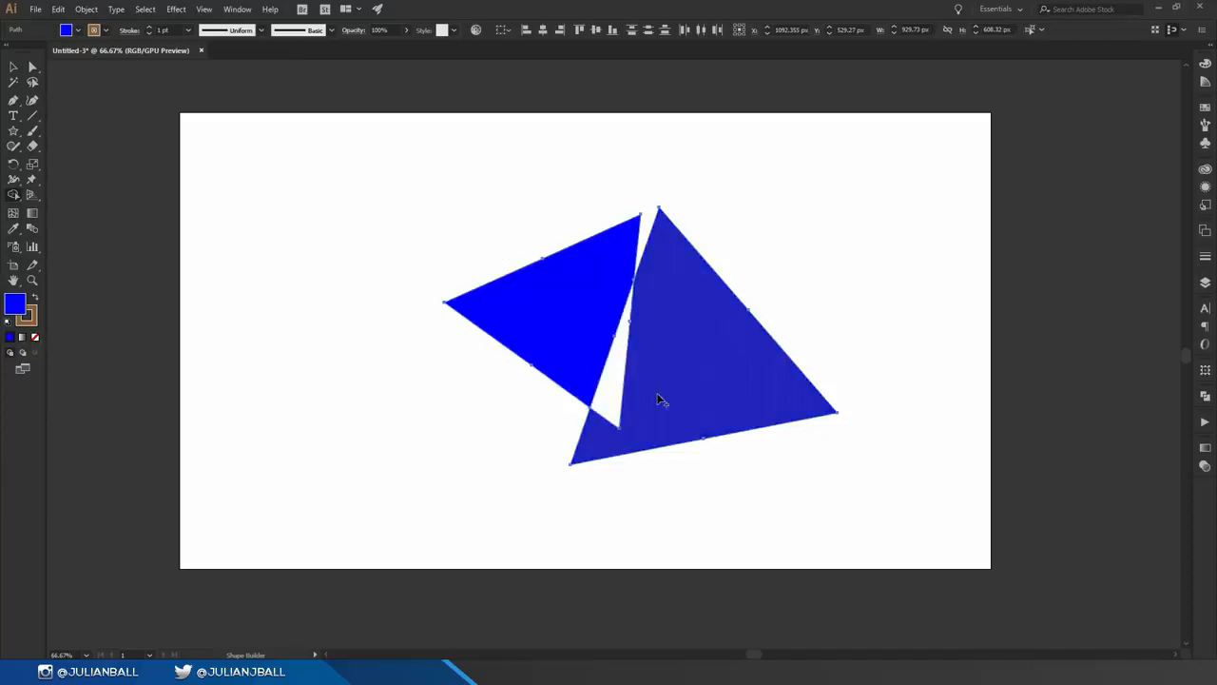
pyautogui.click(614, 401)
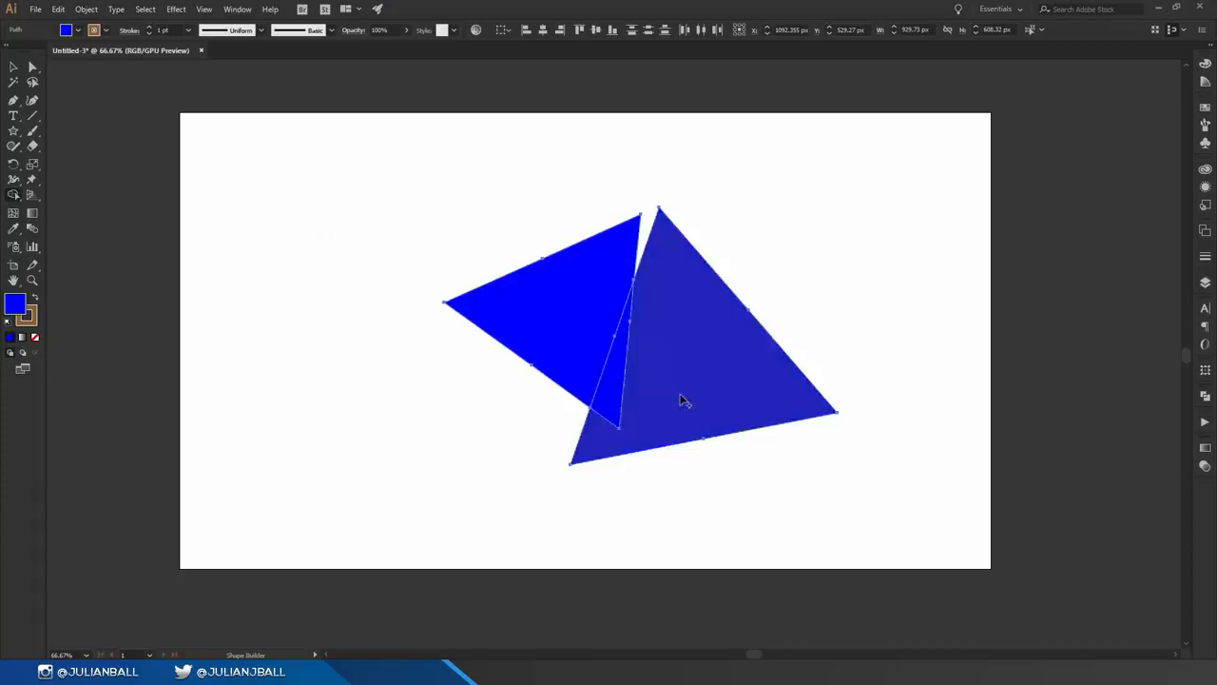
pyautogui.click(13, 69)
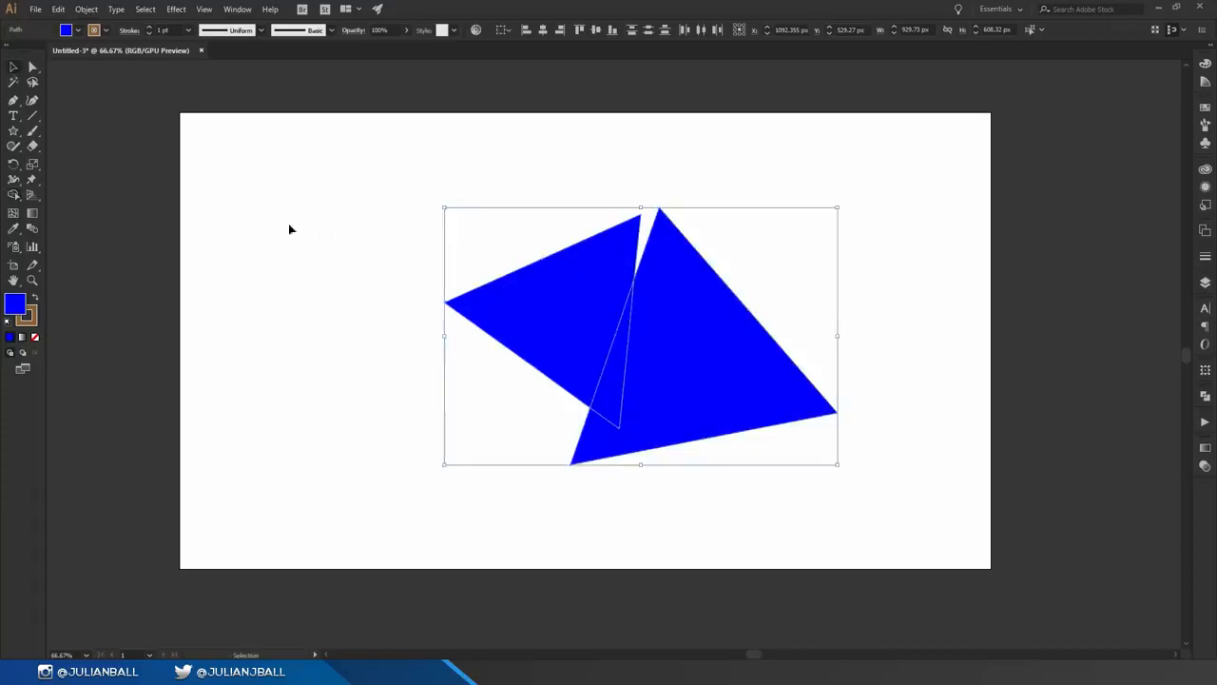
# Move the left piece, the narrow overlap piece and the right piece apart with gaps between them, and deselect everything.
pyautogui.click(374, 258)
pyautogui.moveTo(541, 310); pyautogui.dragTo(364, 272)
pyautogui.moveTo(720, 393); pyautogui.dragTo(835, 411)
pyautogui.moveTo(623, 338); pyautogui.dragTo(628, 247)
pyautogui.moveTo(434, 307); pyautogui.dragTo(511, 291)
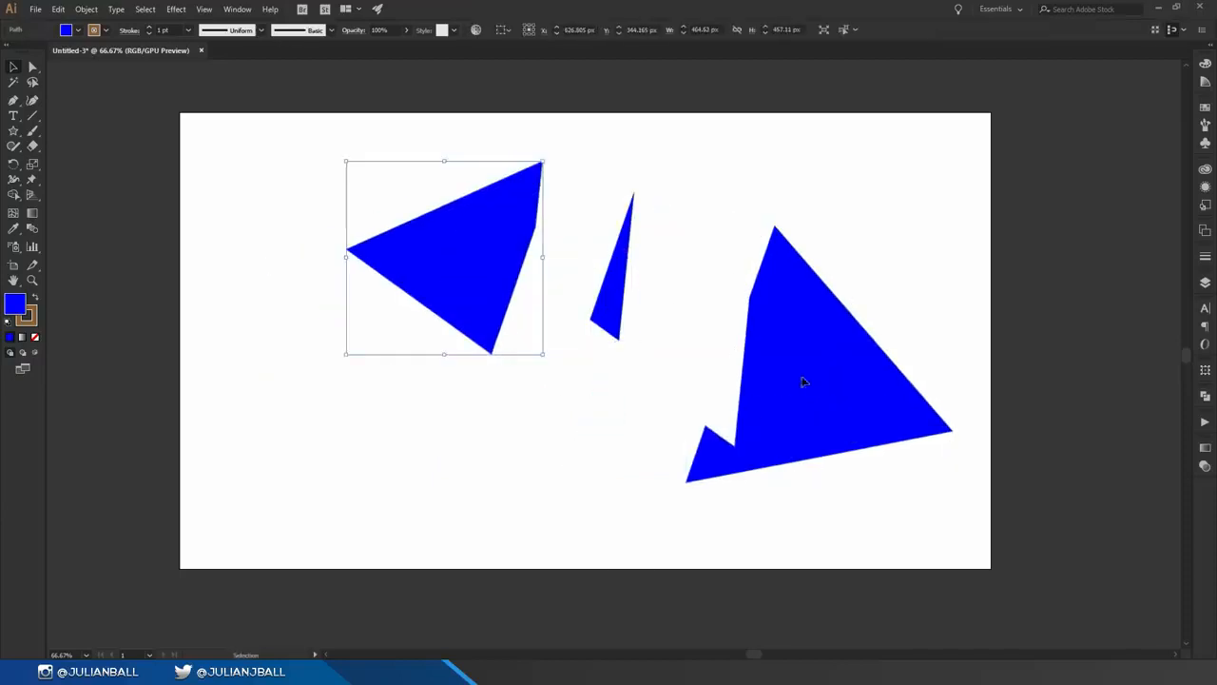
pyautogui.moveTo(803, 382); pyautogui.dragTo(713, 309)
pyautogui.click(144, 180)
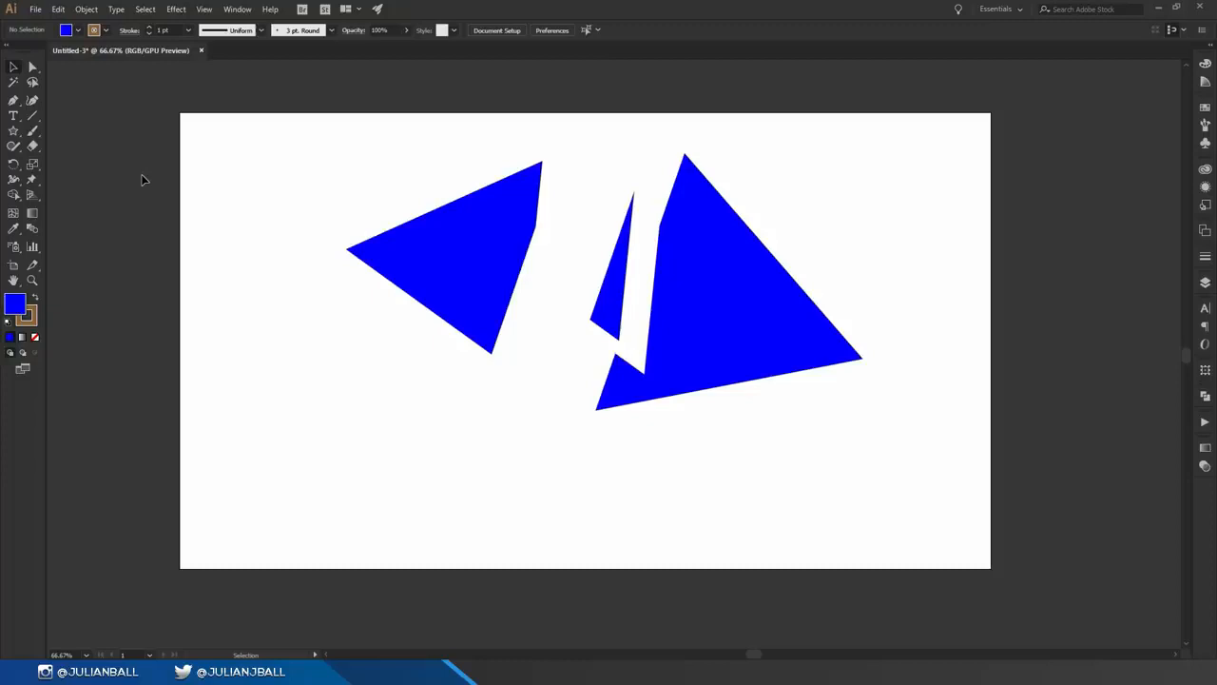